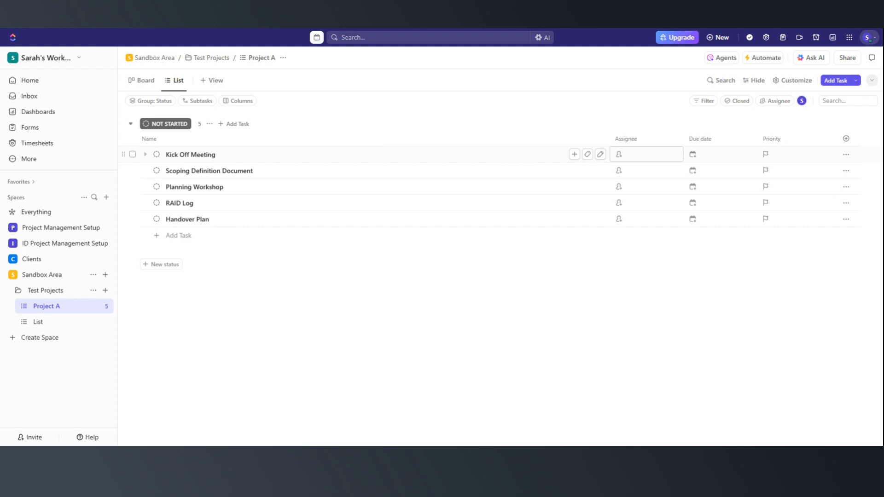
# Review the assignee, due date and priority choices available for the Kick Off Meeting task without setting any
pyautogui.click(619, 155)
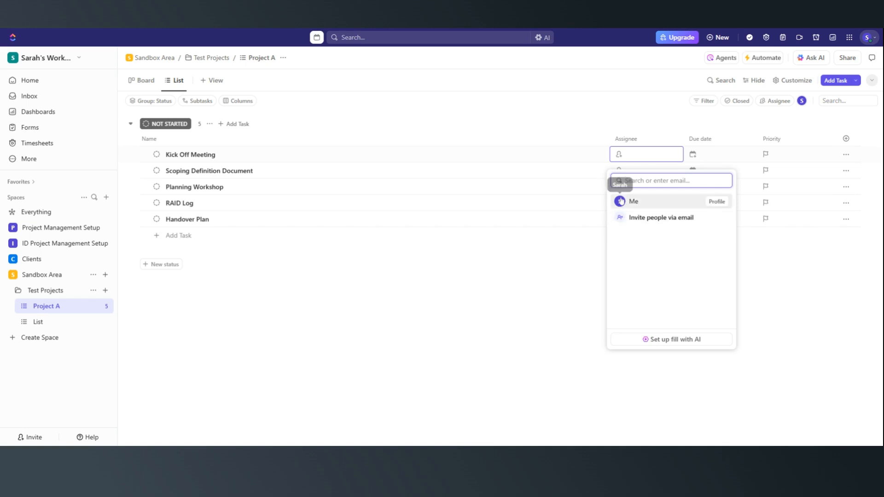
pyautogui.click(617, 125)
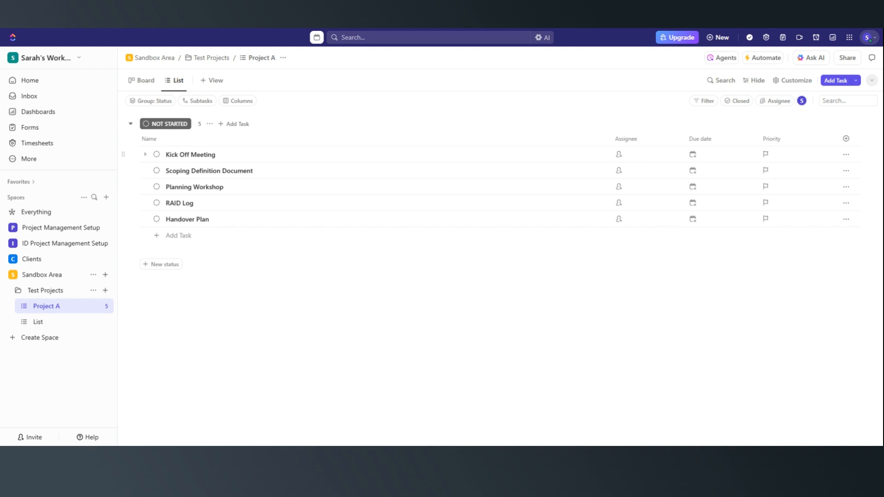
pyautogui.click(693, 155)
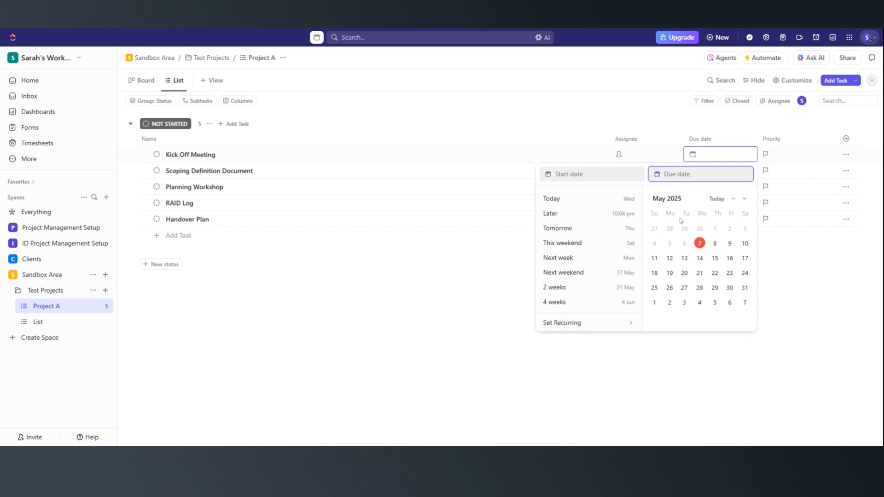
pyautogui.click(778, 158)
pyautogui.click(772, 157)
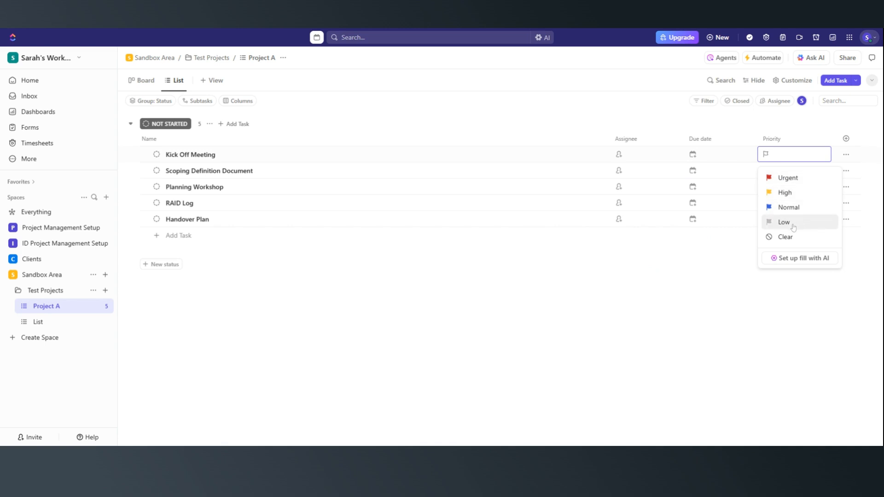
pyautogui.click(737, 127)
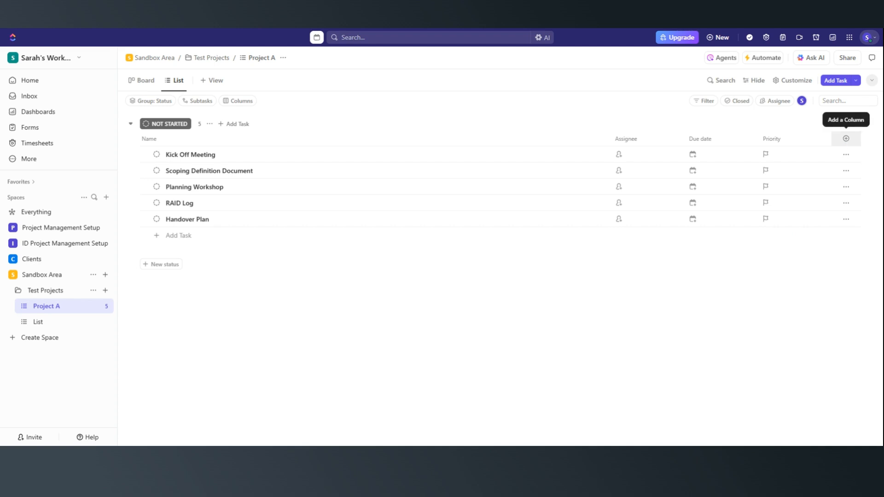
# Add a Money field named Budget in GBP - British Pound (£) and set the Kick Off Meeting task's budget to £10,000
pyautogui.click(847, 144)
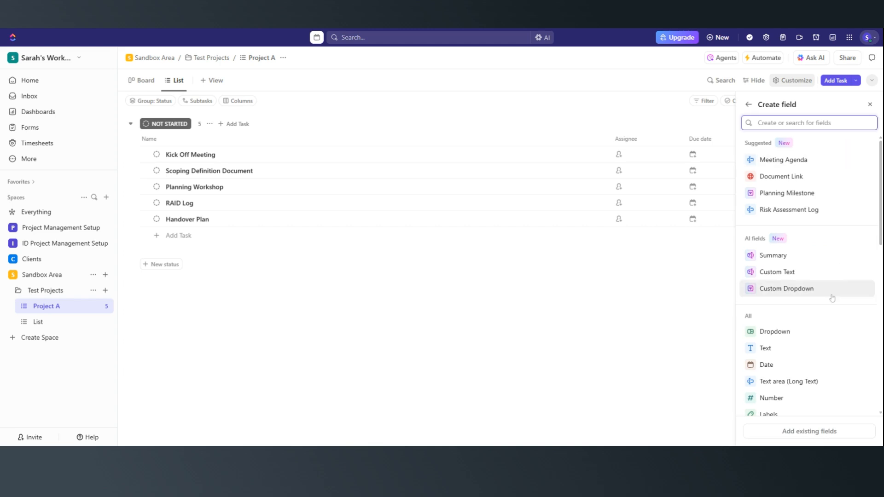
pyautogui.scroll(-3, 831, 300)
pyautogui.click(771, 329)
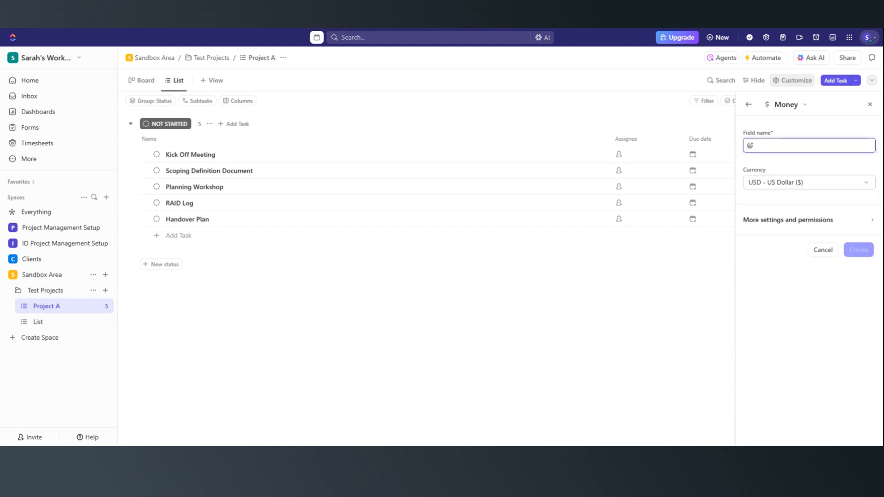
pyautogui.write('Budget')
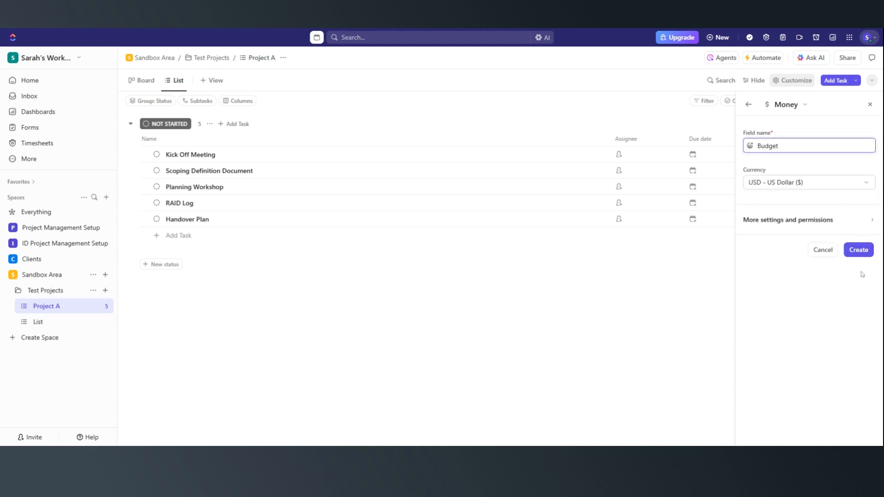
pyautogui.click(837, 183)
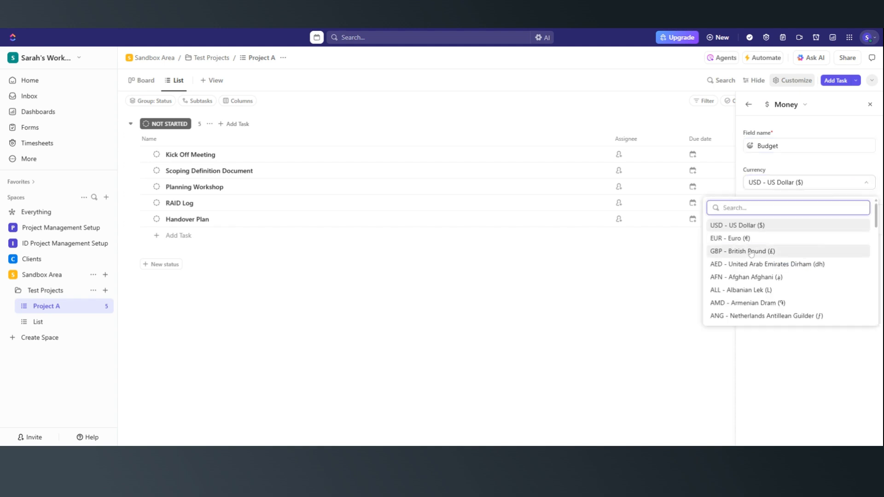
pyautogui.click(750, 251)
pyautogui.click(858, 249)
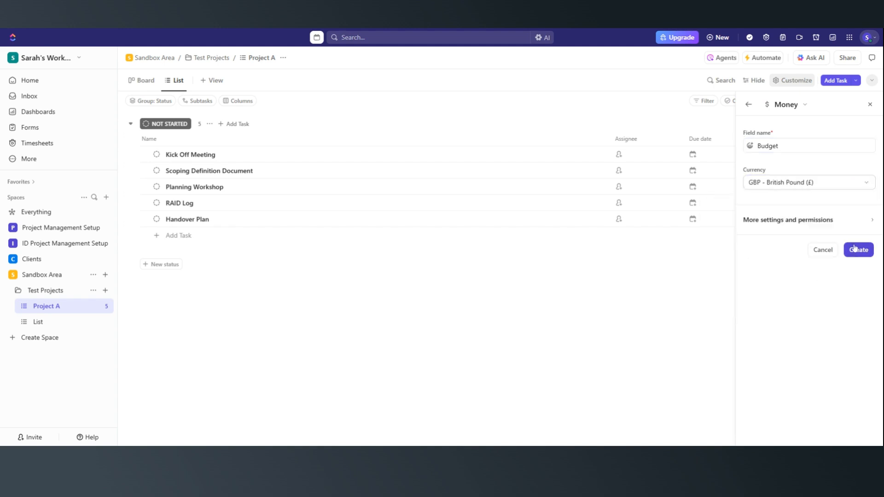
pyautogui.click(766, 156)
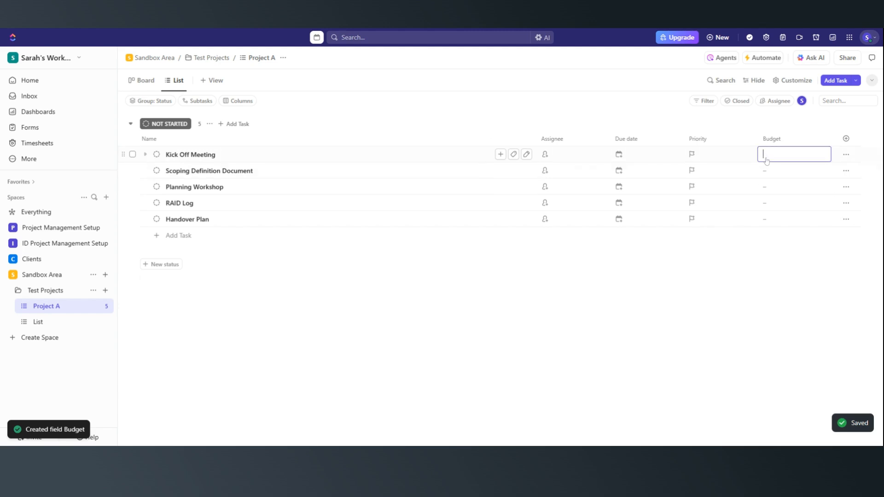
pyautogui.write('100000')
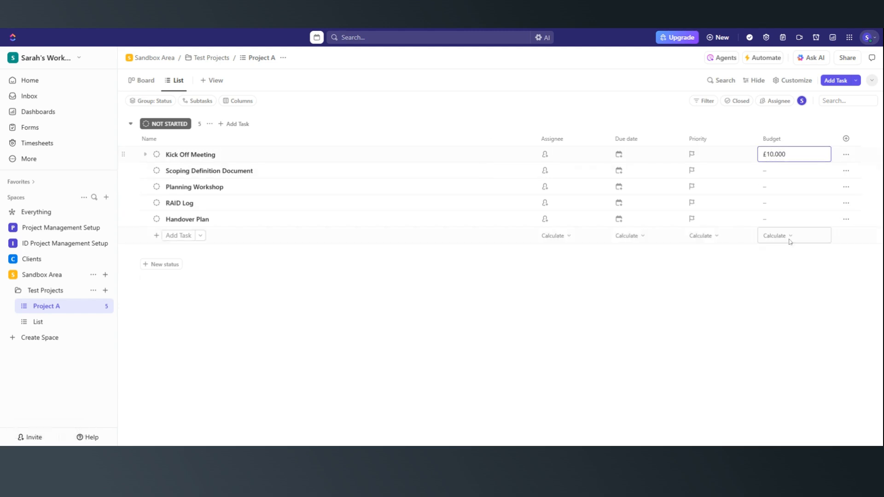
# Add a Money field named Spent in GBP - British Pound (£) and set the Kick Off Meeting task's spent amount to £5,000
pyautogui.click(848, 140)
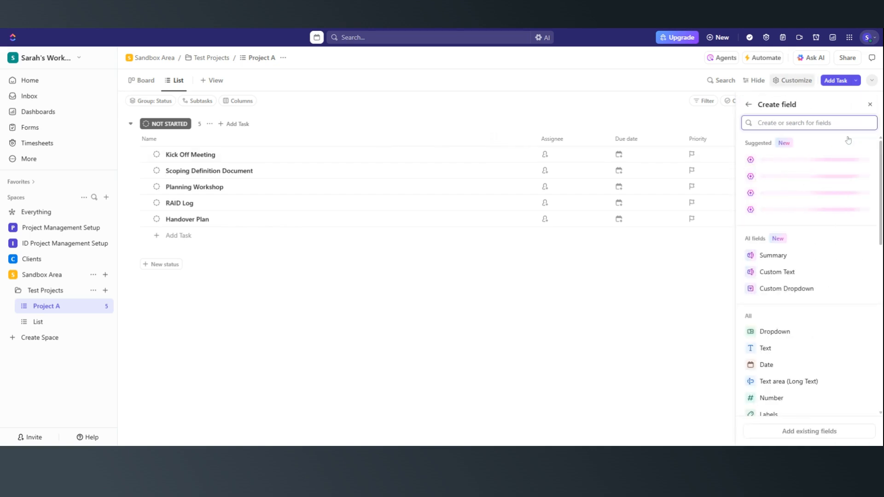
pyautogui.scroll(-1, 818, 326)
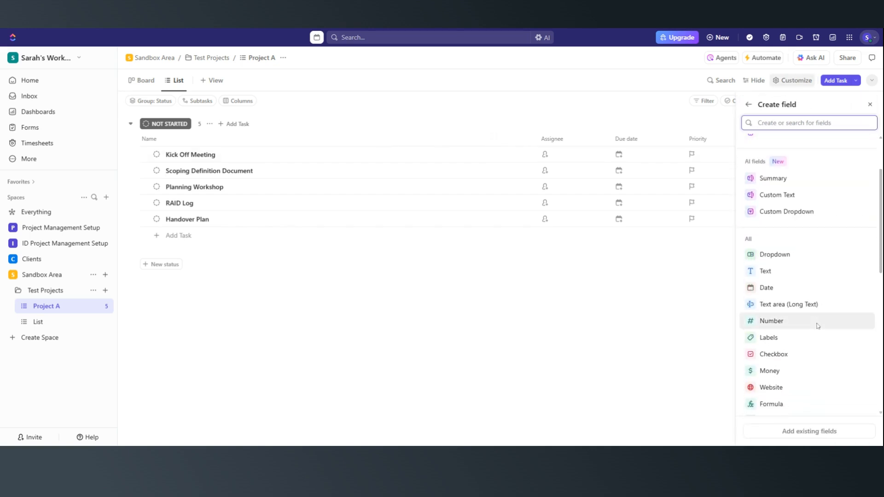
pyautogui.click(777, 370)
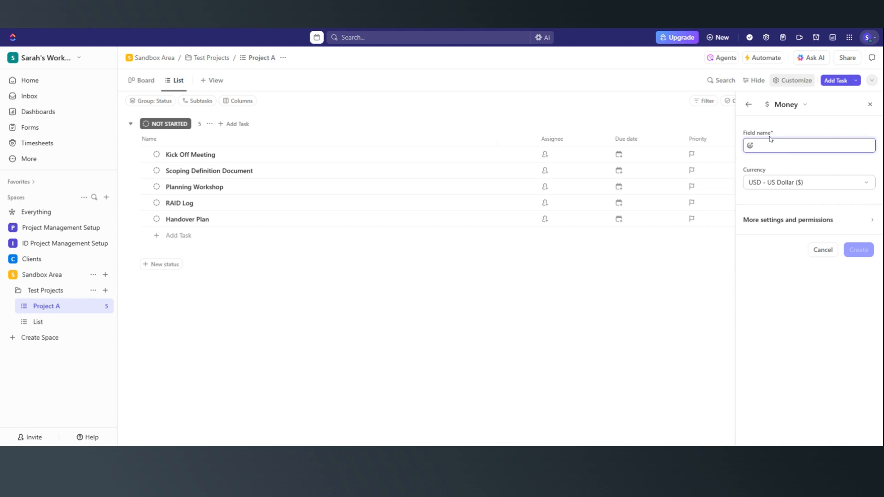
pyautogui.write('Spent')
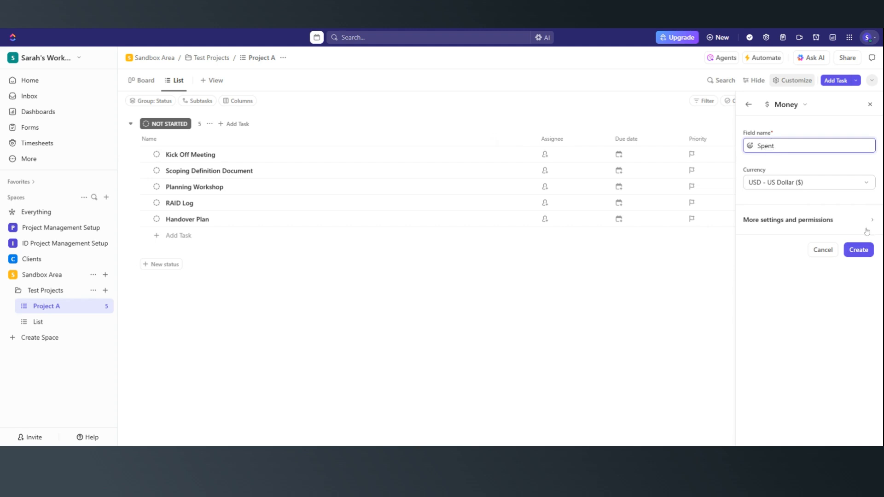
pyautogui.click(861, 182)
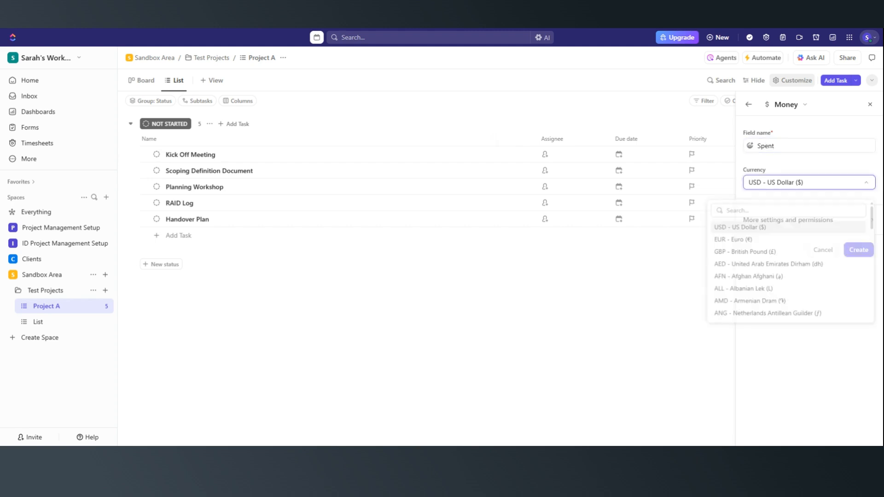
pyautogui.click(761, 251)
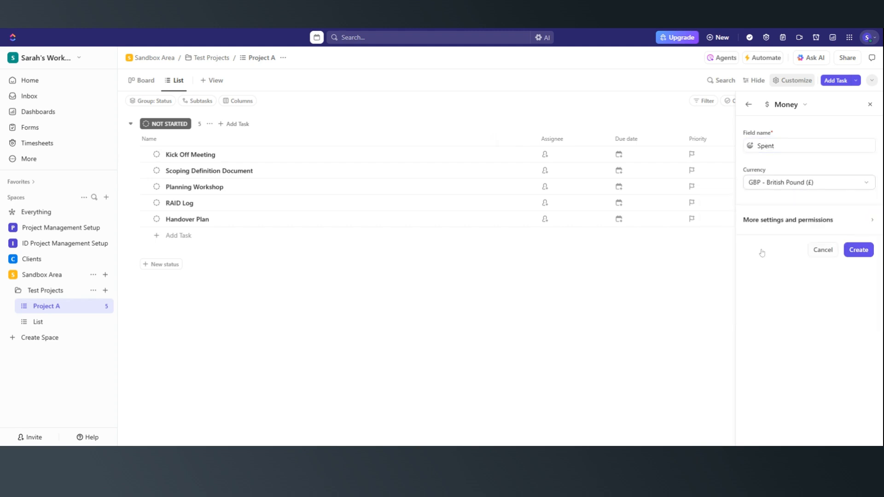
pyautogui.click(856, 249)
pyautogui.click(769, 156)
pyautogui.write('5000')
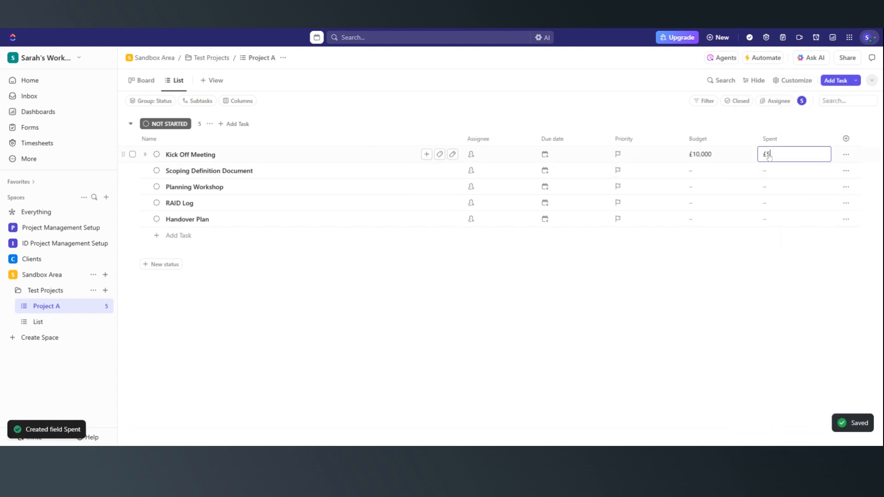
pyautogui.click(779, 277)
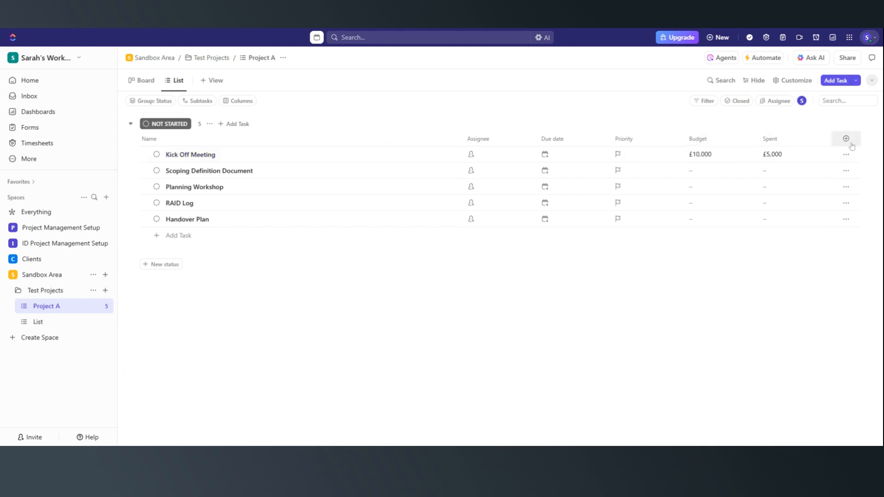
# Look through the available field types, create a Date field named Estimated Date, and place its column between Assignee and Due date
pyautogui.click(846, 139)
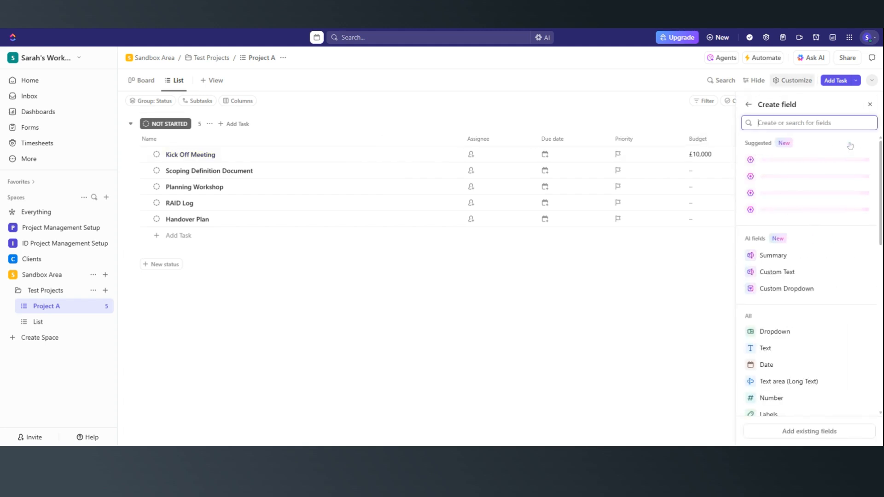
pyautogui.scroll(-2, 842, 311)
pyautogui.scroll(-5, 842, 311)
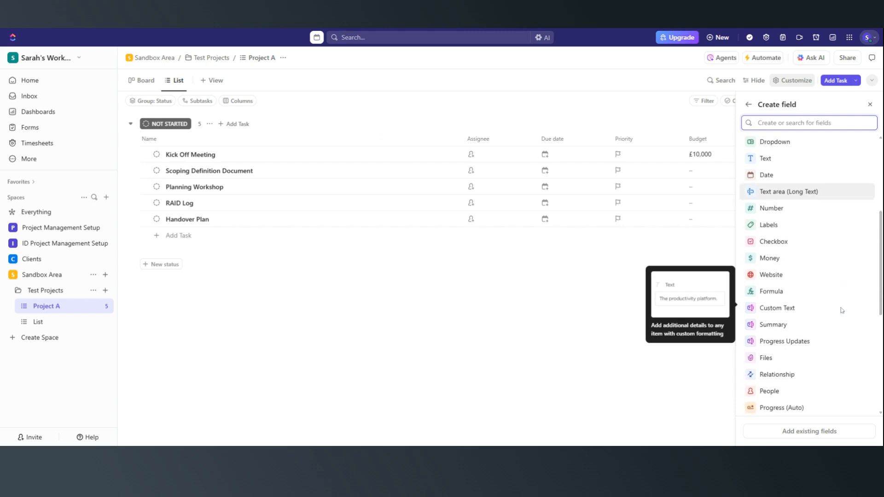
pyautogui.scroll(-2, 810, 304)
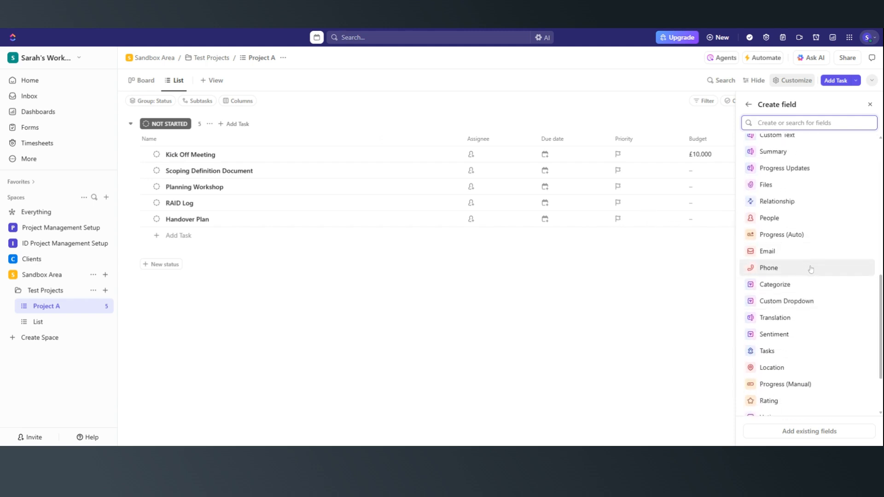
pyautogui.scroll(-1, 839, 370)
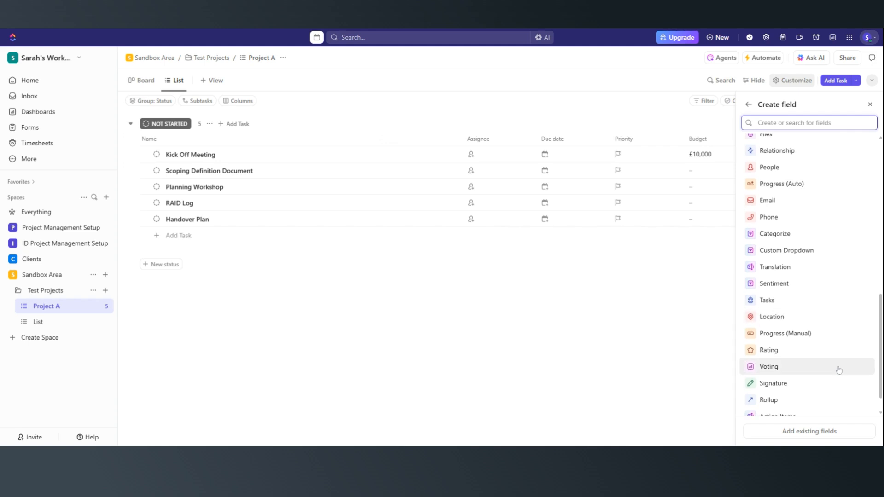
pyautogui.moveTo(834, 336)
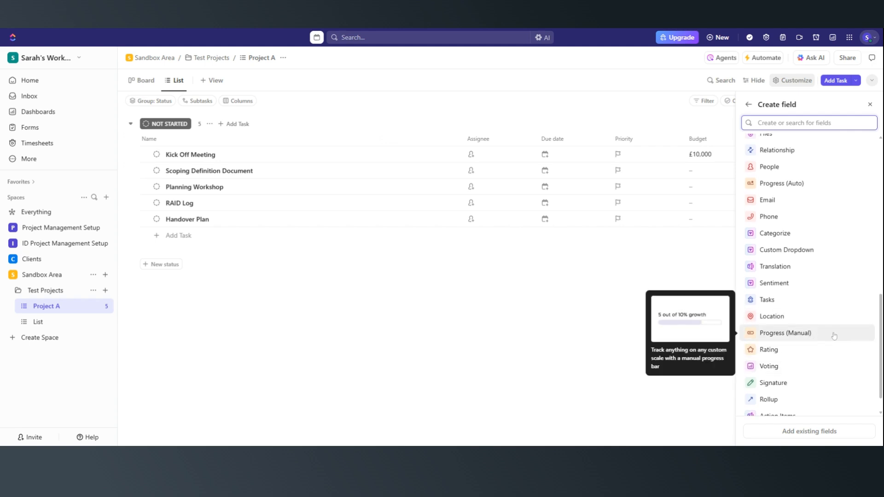
pyautogui.scroll(-1, 834, 336)
pyautogui.scroll(8, 834, 336)
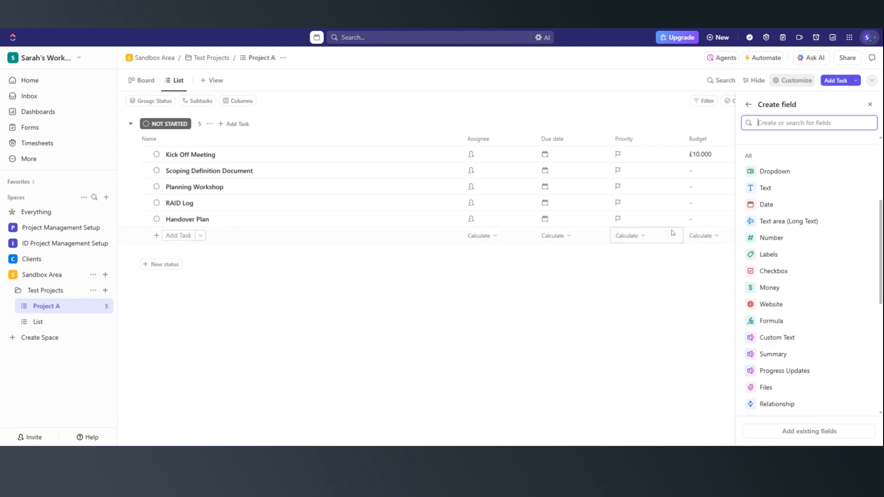
pyautogui.click(769, 206)
pyautogui.write('Estimated ')
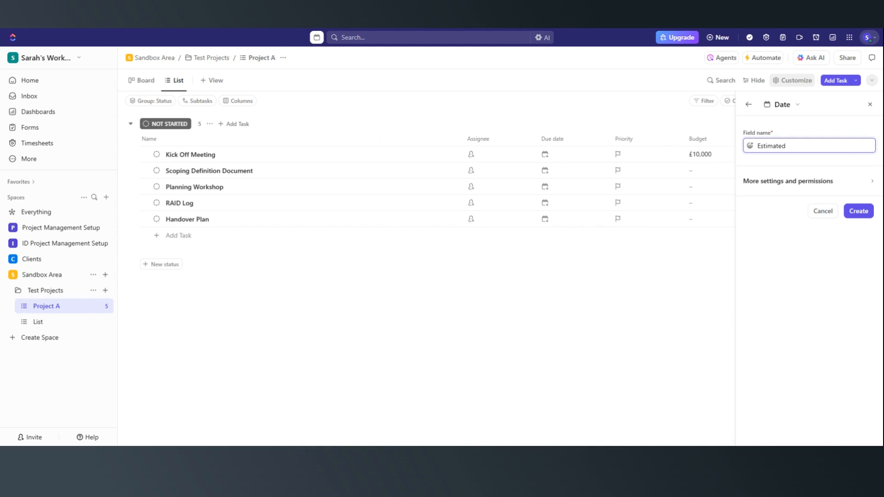
pyautogui.write('Date')
pyautogui.click(859, 211)
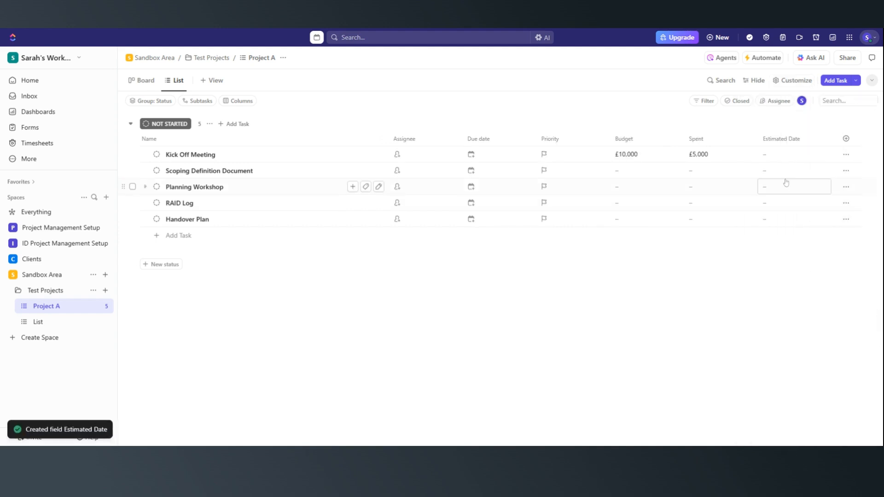
pyautogui.moveTo(783, 139); pyautogui.dragTo(481, 141)
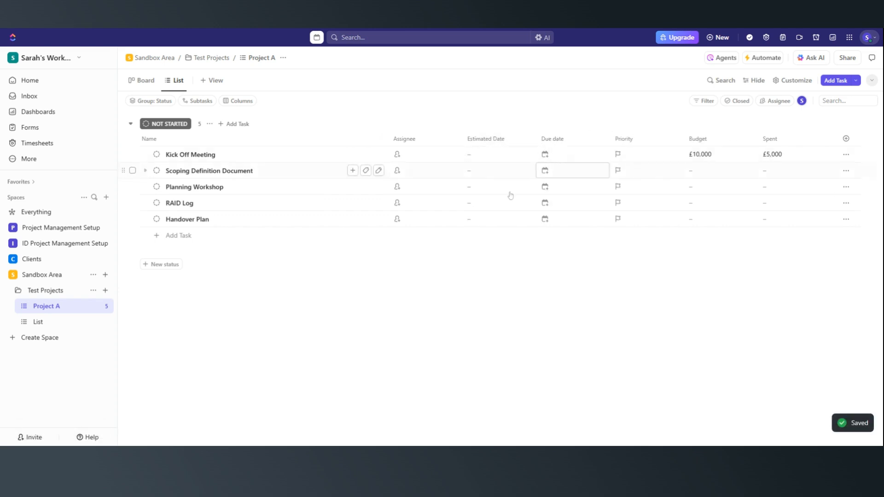
# Show the Time estimate and Time tracked fields in the list and place the Time estimate column before Time tracked
pyautogui.click(848, 137)
pyautogui.write('time')
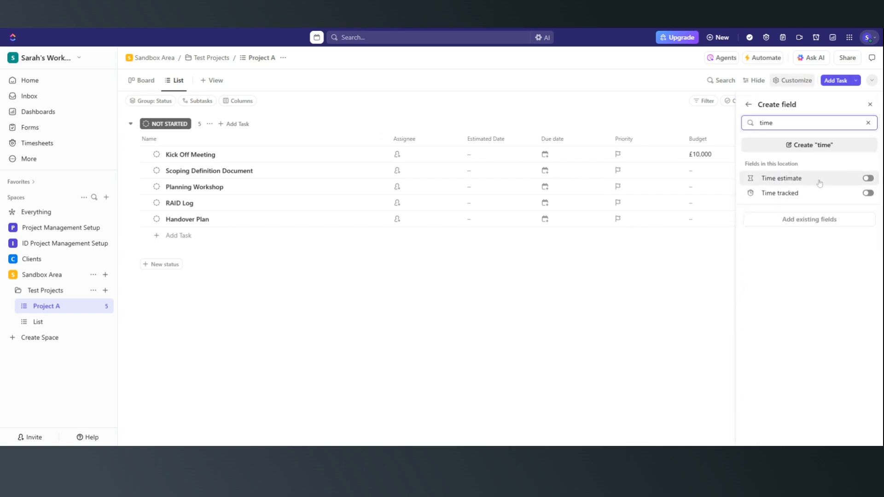
pyautogui.click(868, 178)
pyautogui.click(867, 192)
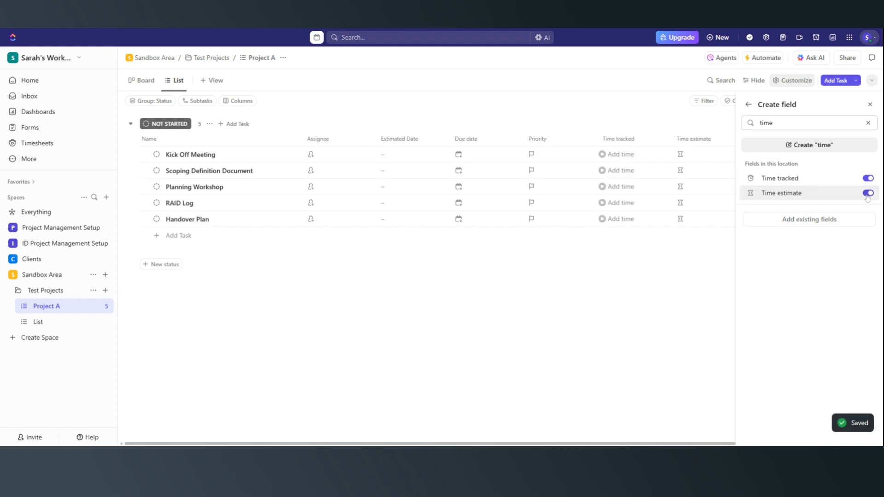
pyautogui.click(653, 339)
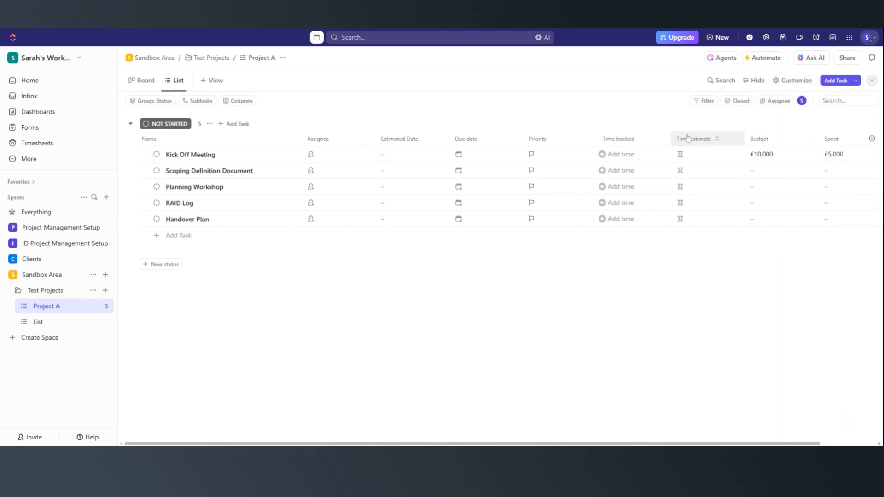
pyautogui.moveTo(689, 137); pyautogui.dragTo(610, 132)
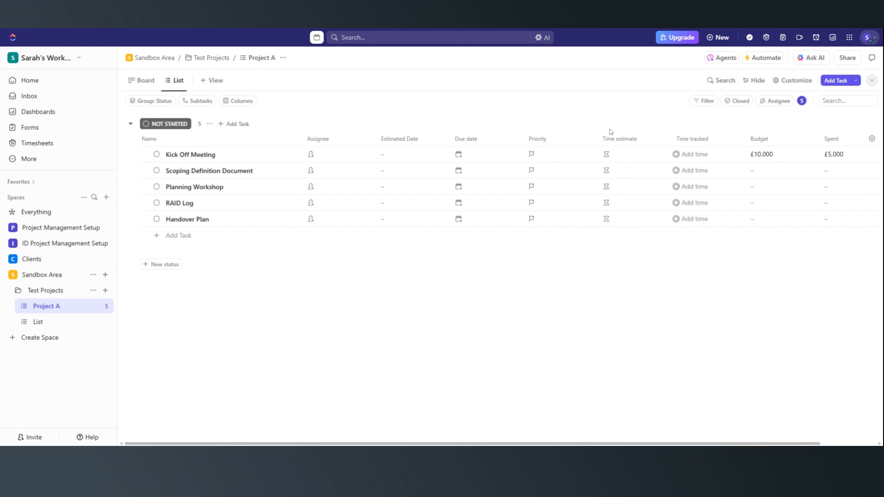
# Set the Kick Off Meeting task's time estimate to 1 hour
pyautogui.click(612, 157)
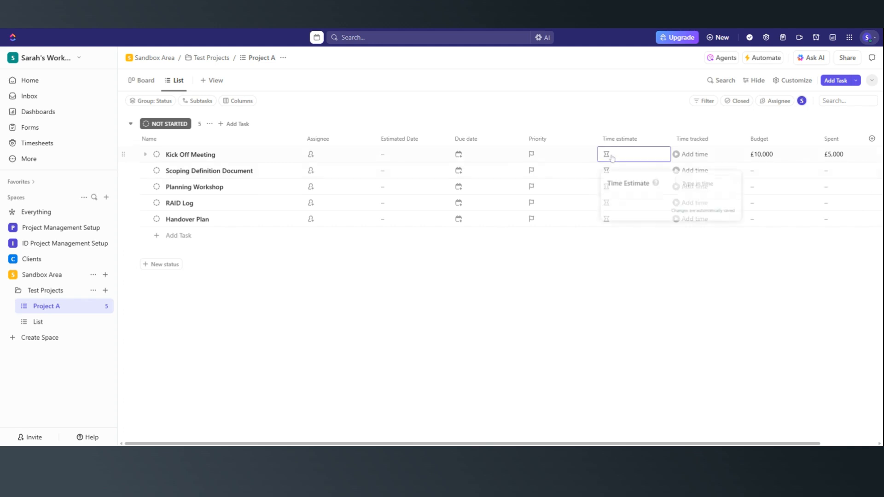
pyautogui.click(677, 184)
pyautogui.write('1 h')
pyautogui.press('Return')
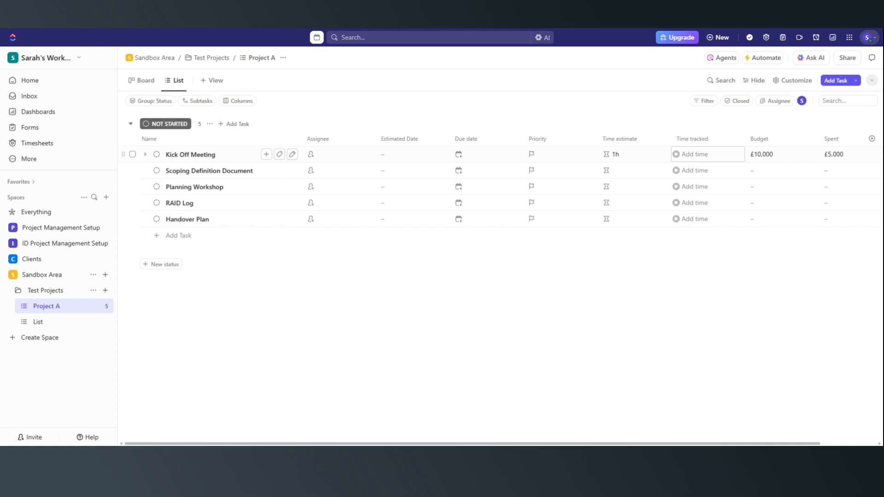
# Log 1 hour of tracked time on the Kick Off Meeting task, toggling the entry's billable option before saving it
pyautogui.click(694, 155)
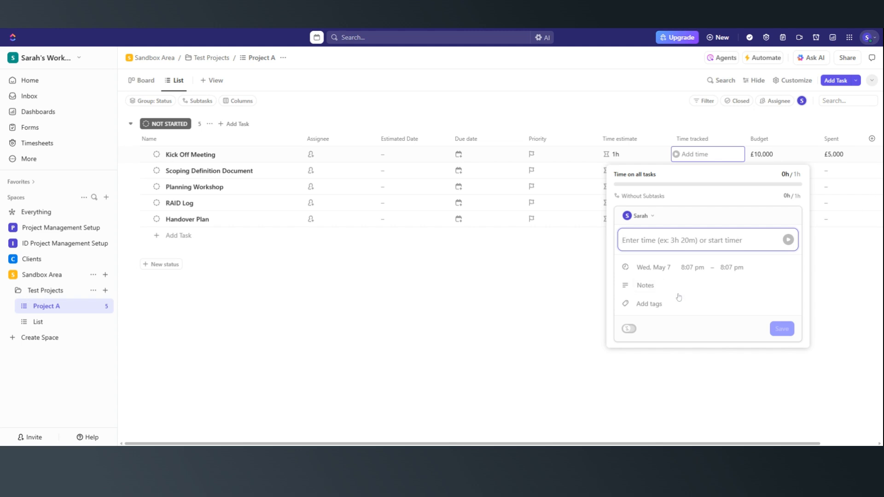
pyautogui.write('1h')
pyautogui.press('BackSpace')
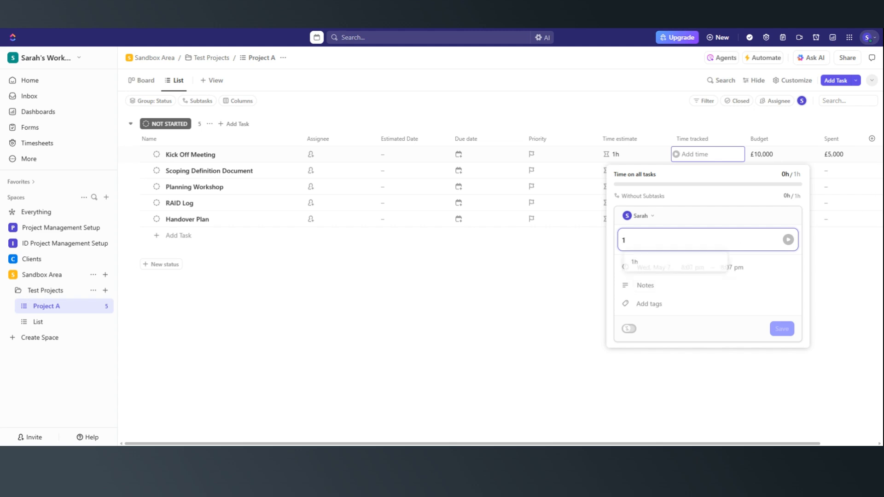
pyautogui.write('hr')
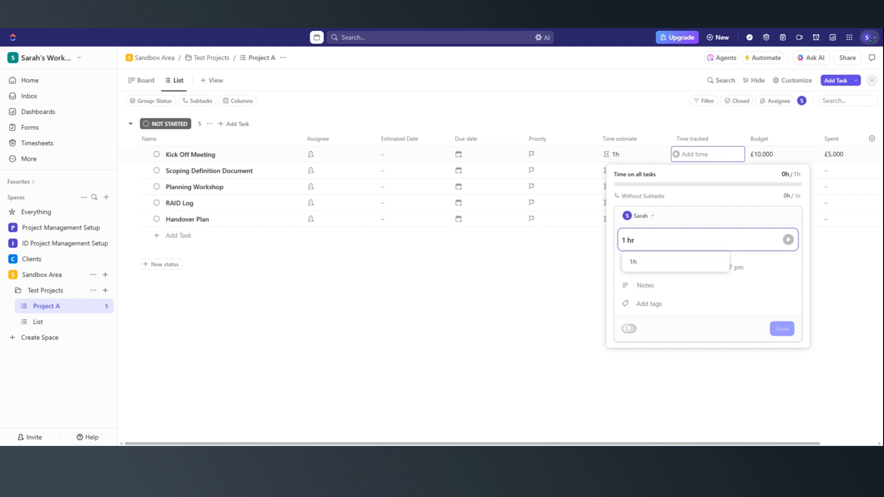
pyautogui.click(667, 266)
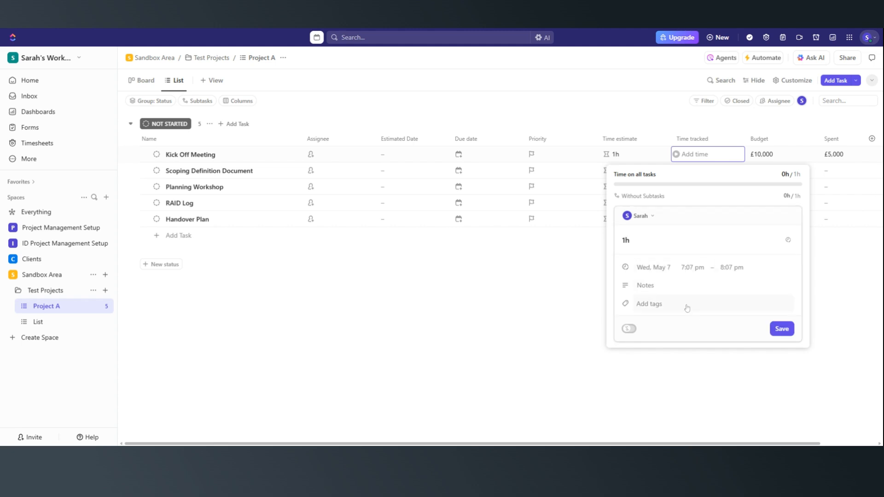
pyautogui.click(628, 329)
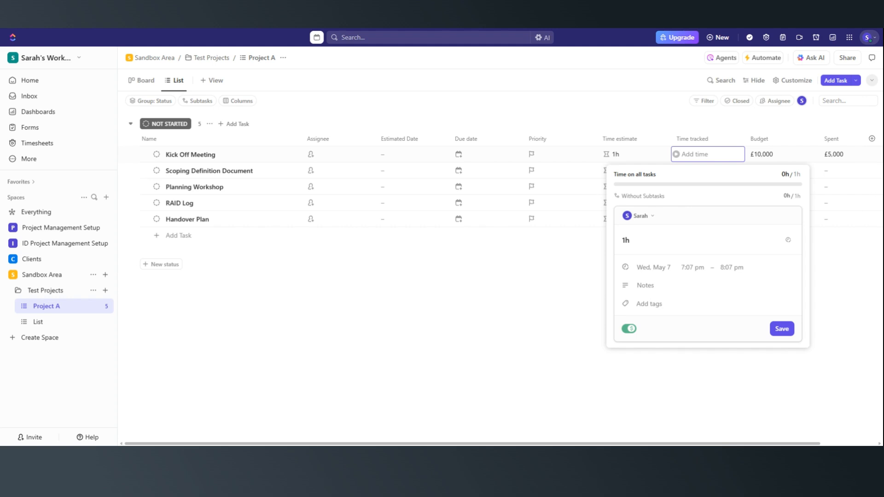
pyautogui.click(631, 330)
pyautogui.click(628, 329)
pyautogui.click(783, 330)
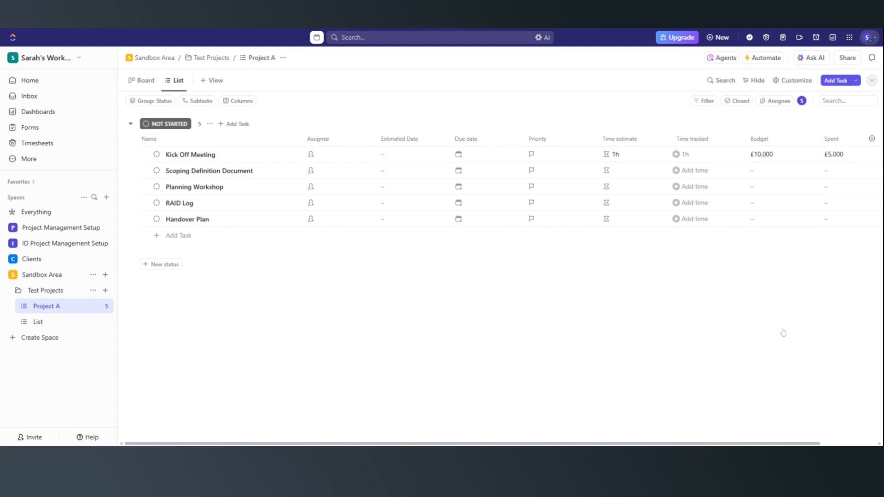
pyautogui.hscroll(3, 789, 170)
pyautogui.click(852, 138)
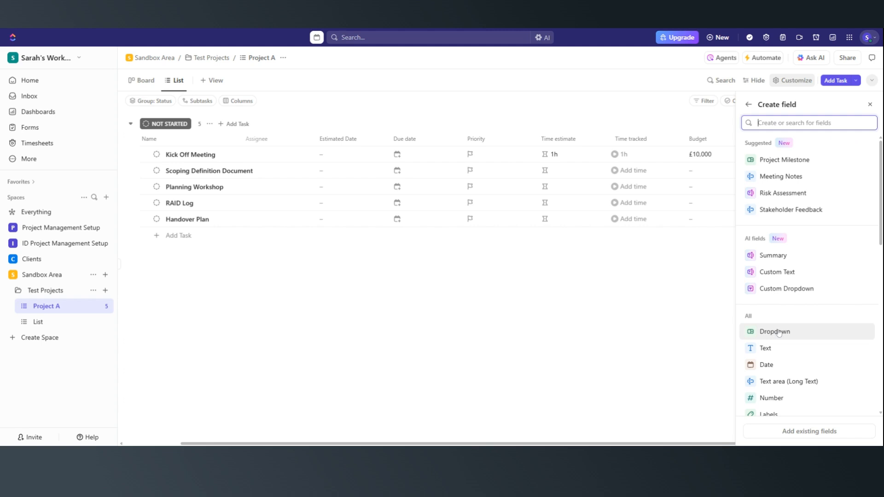
pyautogui.moveTo(778, 332)
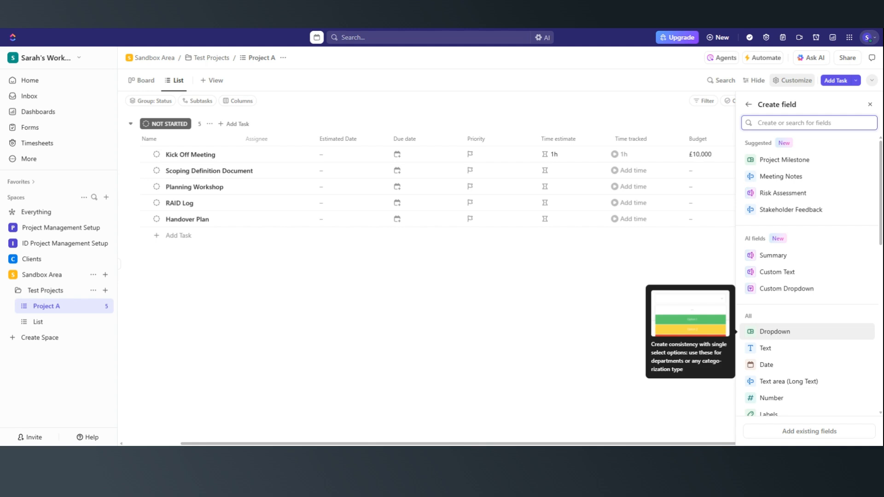
pyautogui.click(779, 332)
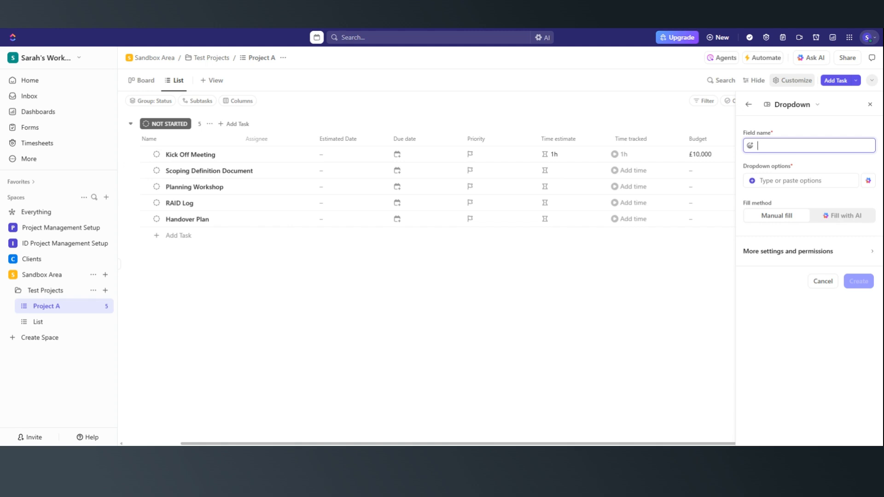
pyautogui.click(870, 104)
pyautogui.click(870, 105)
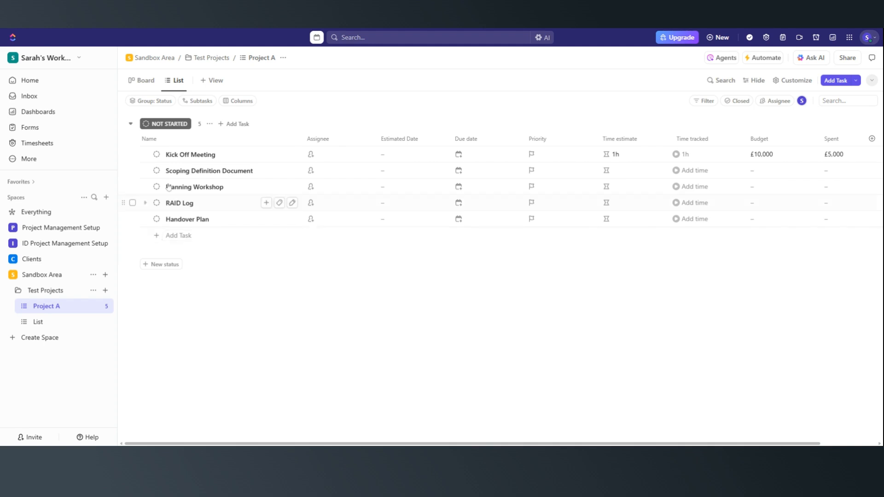
# Open the Kick Off Meeting task and set both its start date and due date to today, May 7
pyautogui.click(189, 157)
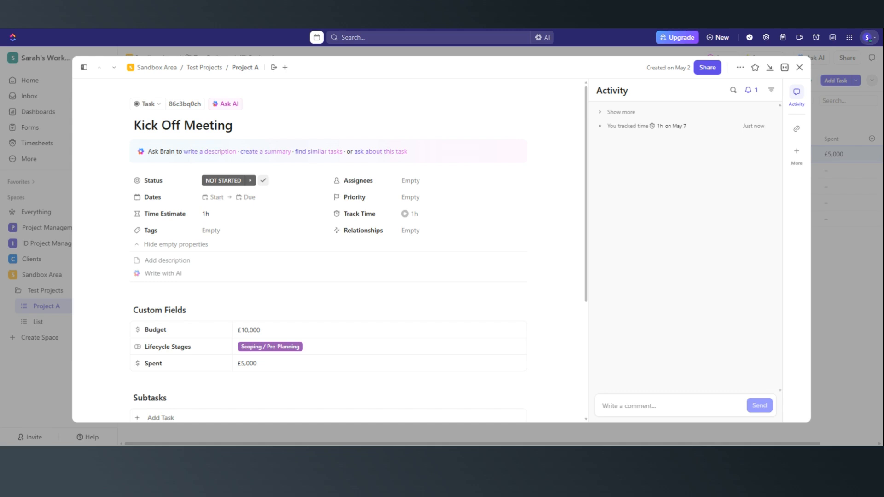
pyautogui.click(214, 198)
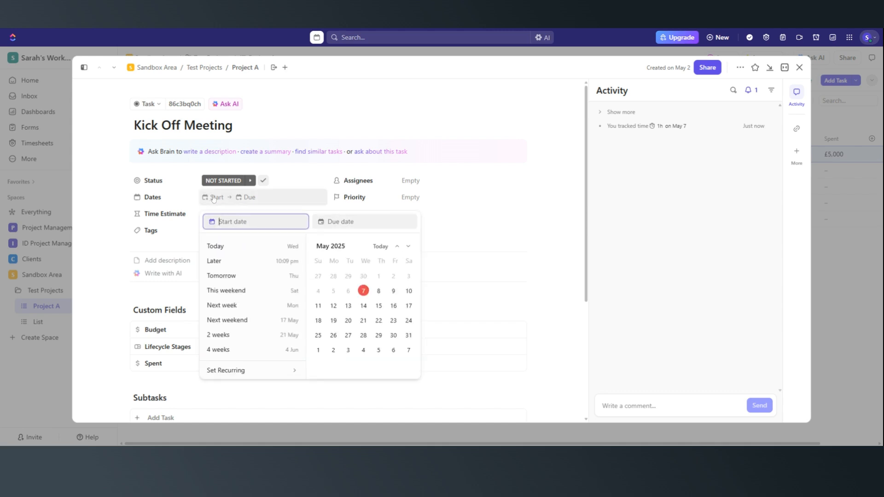
pyautogui.click(363, 291)
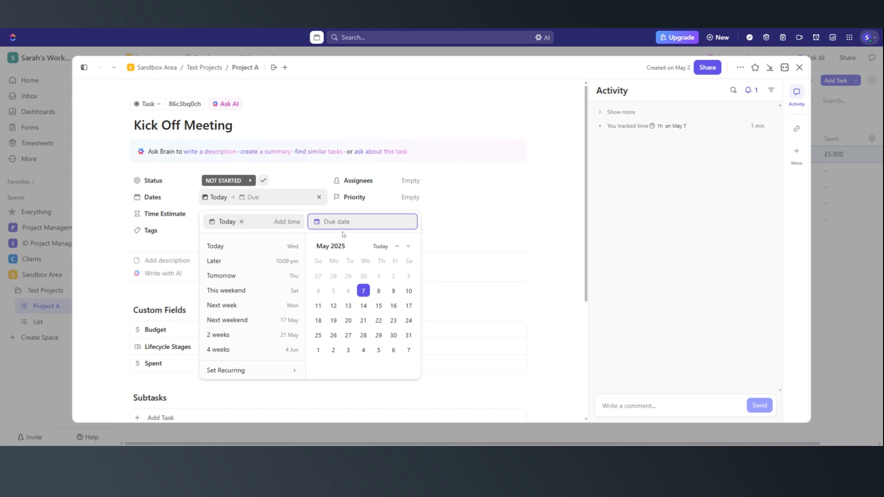
pyautogui.click(363, 290)
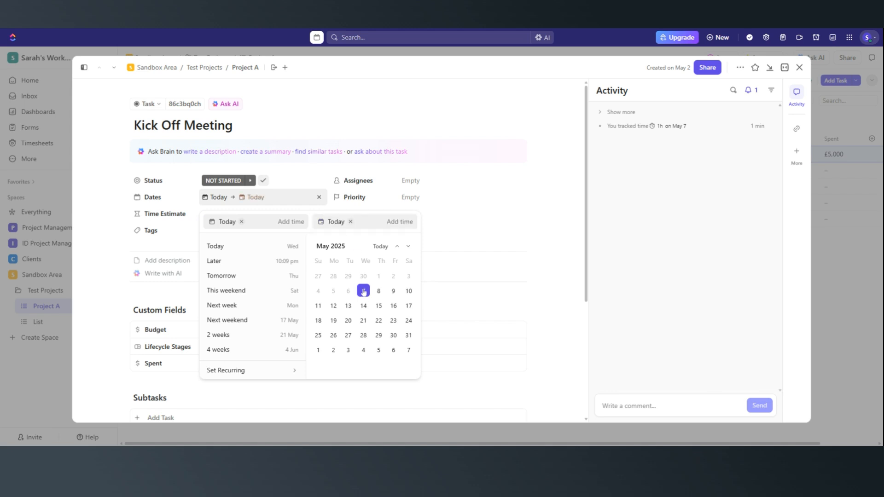
pyautogui.click(518, 212)
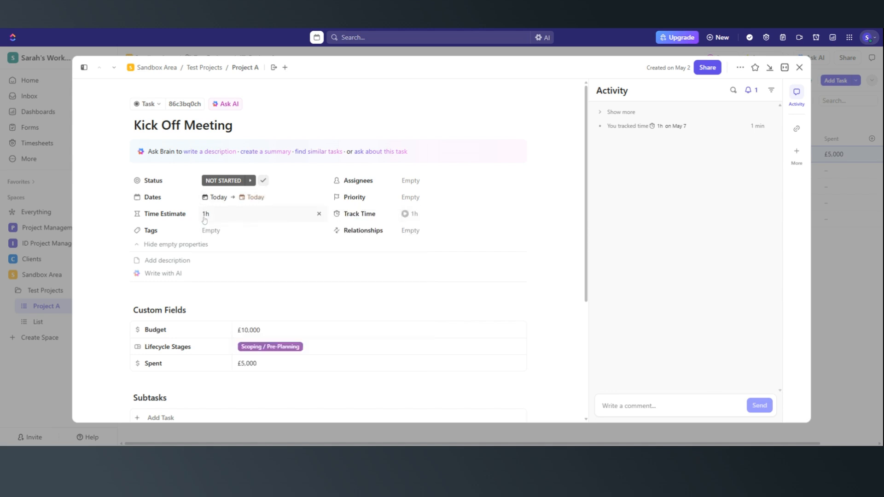
# Assign the Kick Off Meeting task to yourself and set its priority to High
pyautogui.click(417, 180)
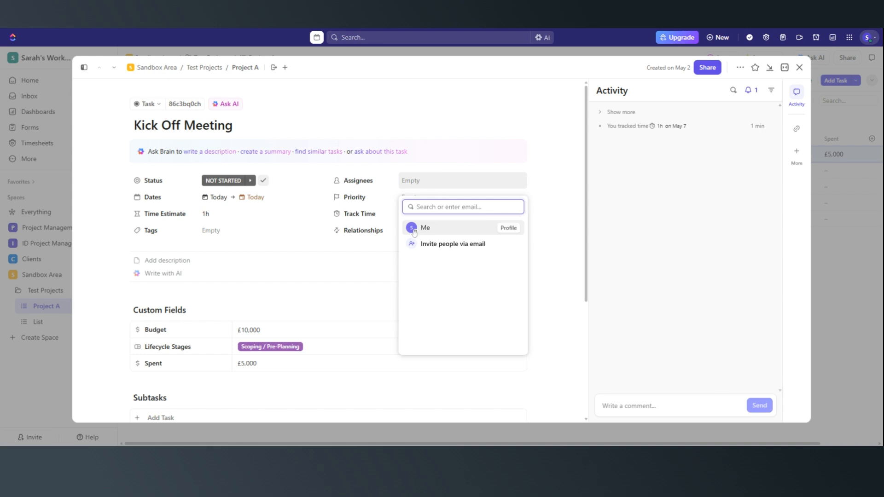
pyautogui.click(428, 227)
pyautogui.click(412, 197)
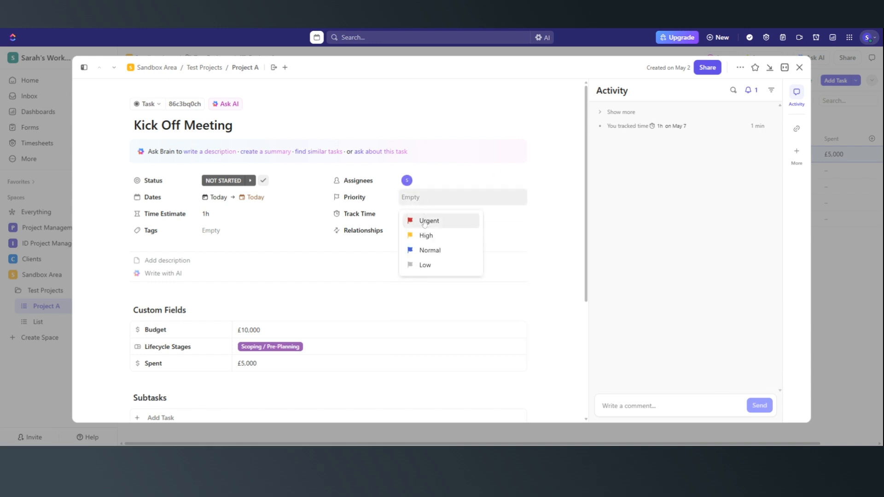
pyautogui.click(435, 234)
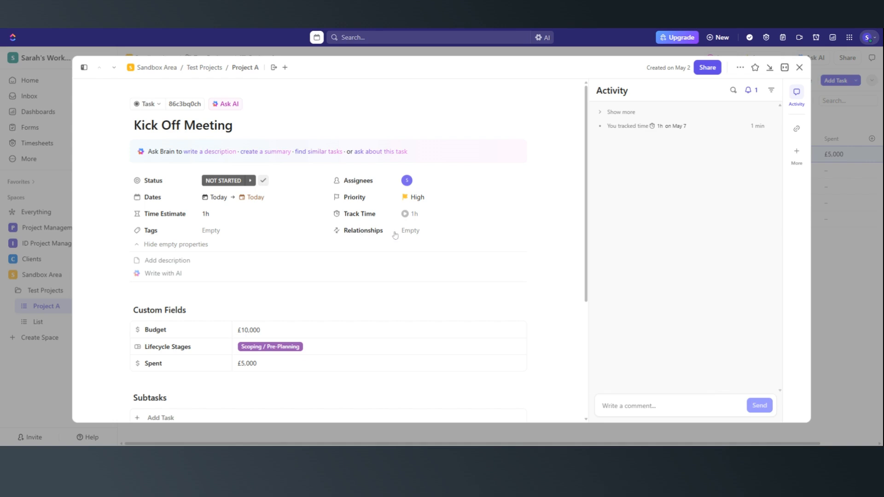
pyautogui.click(416, 233)
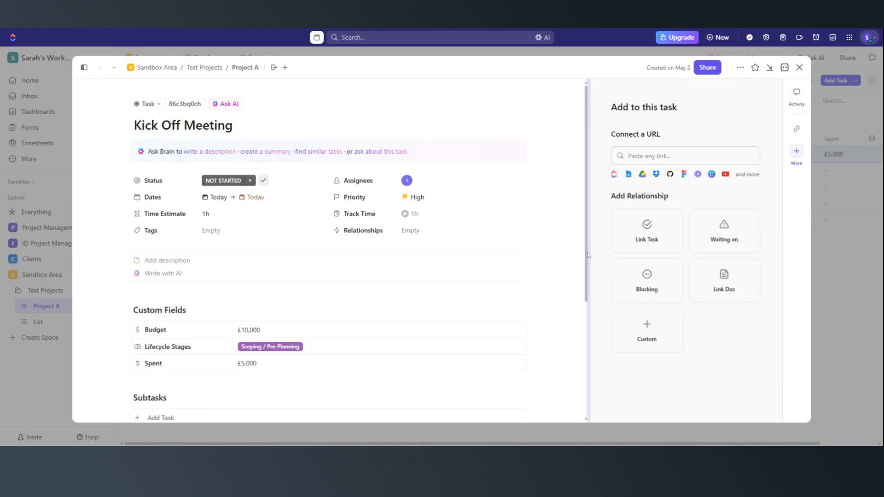
pyautogui.click(647, 233)
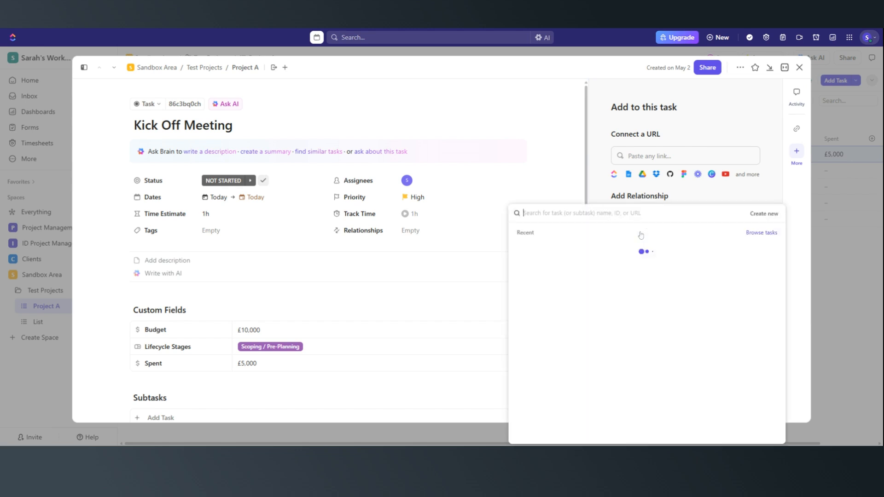
pyautogui.click(554, 184)
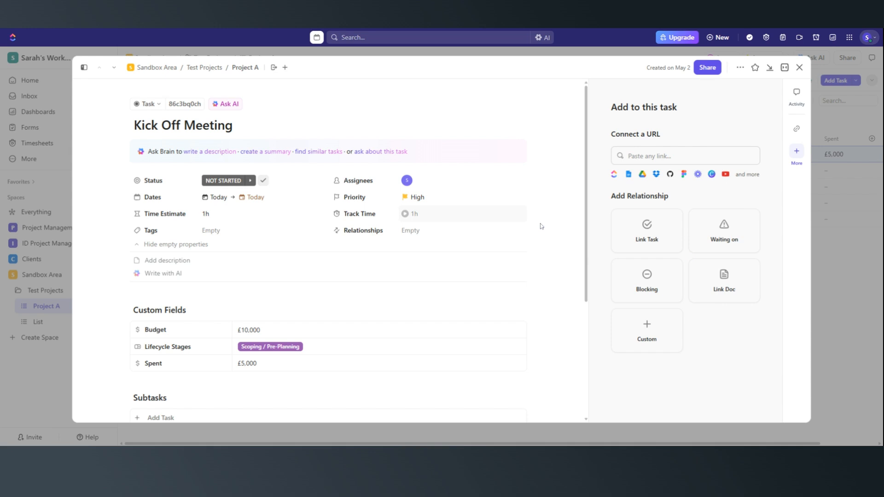
# Add a description to the task beginning "This meeting serves as the official start of the project", covering scope, timelines, responsibilities, communication, deliverables and next steps
pyautogui.click(158, 262)
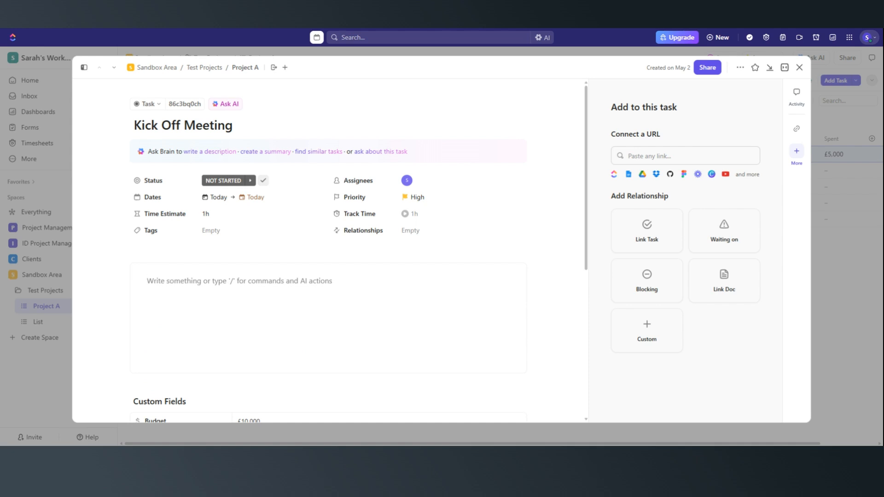
pyautogui.write("This meeting serves as the official start of the project. We'll review the project scope, align on timelines, assign initial responsibilities, and clarify communication expectations. Key stakeholders should be present to confirm deliverables and next steps.")
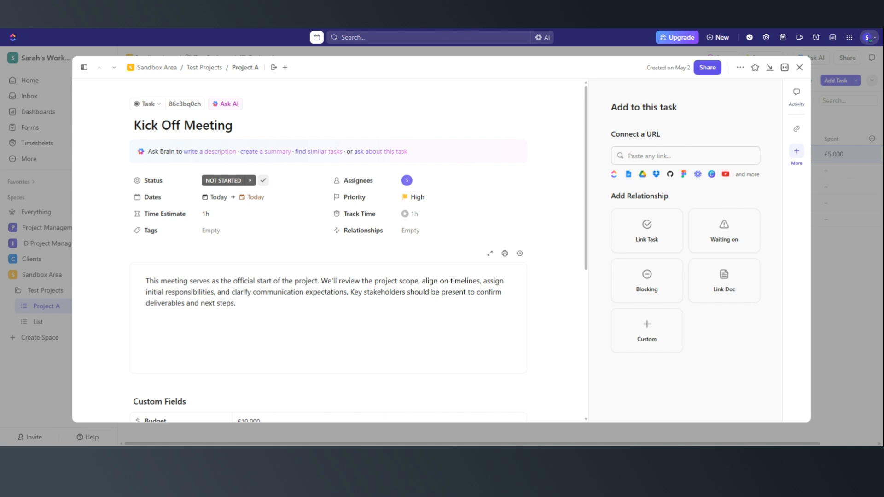
# Add a subtask named "Finalize meeting agenda" to the Kick Off Meeting task
pyautogui.scroll(-3, 550, 289)
pyautogui.scroll(-5, 550, 289)
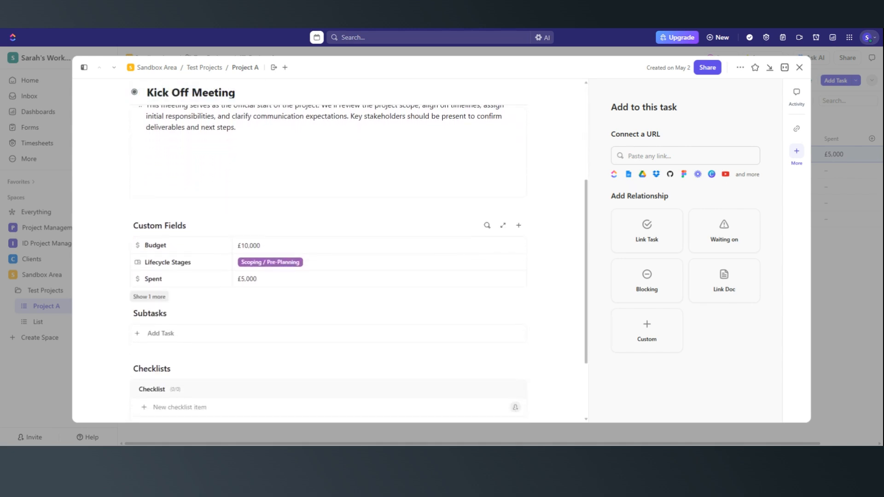
pyautogui.scroll(-1, 396, 270)
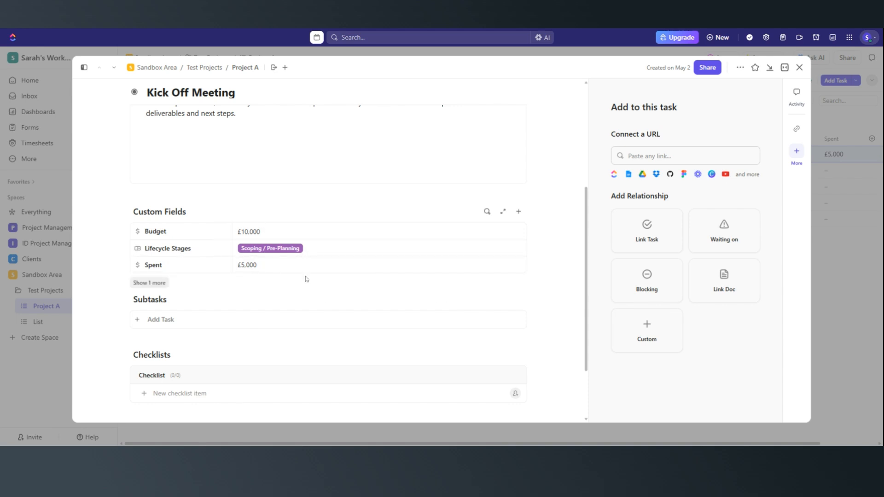
pyautogui.scroll(-2, 306, 278)
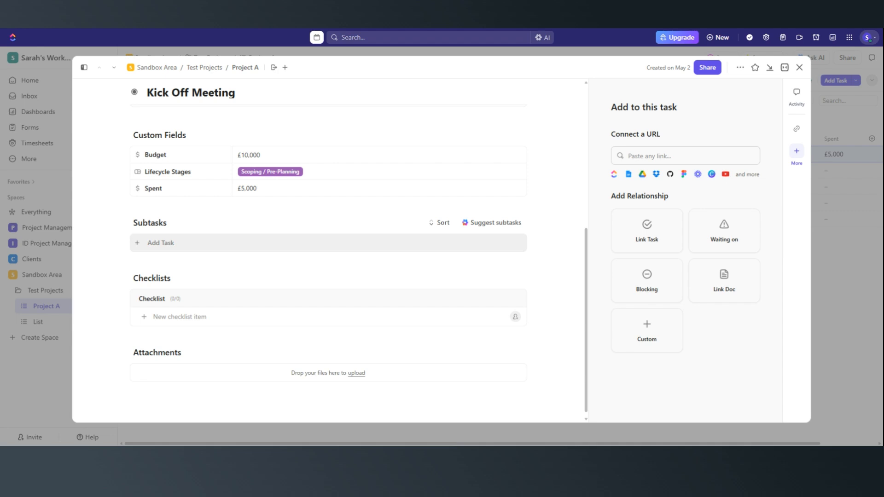
pyautogui.click(160, 243)
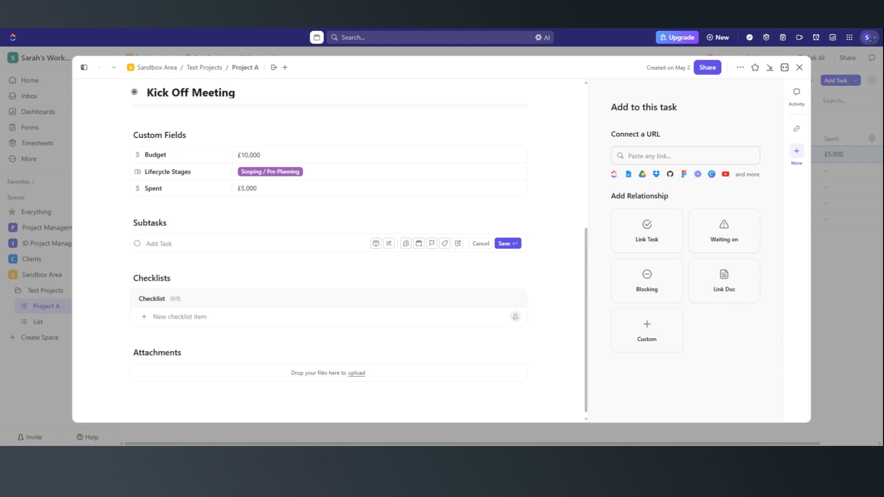
pyautogui.click(184, 243)
pyautogui.write('Finalize meeting agenda')
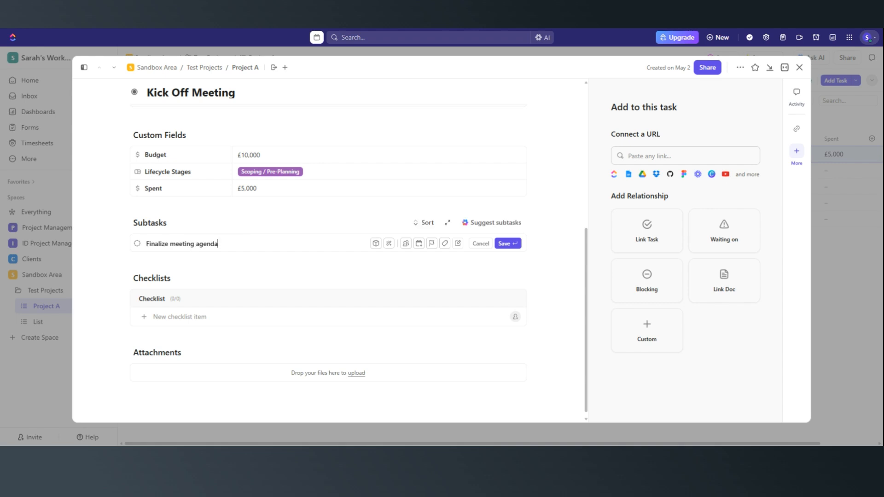
pyautogui.click(503, 244)
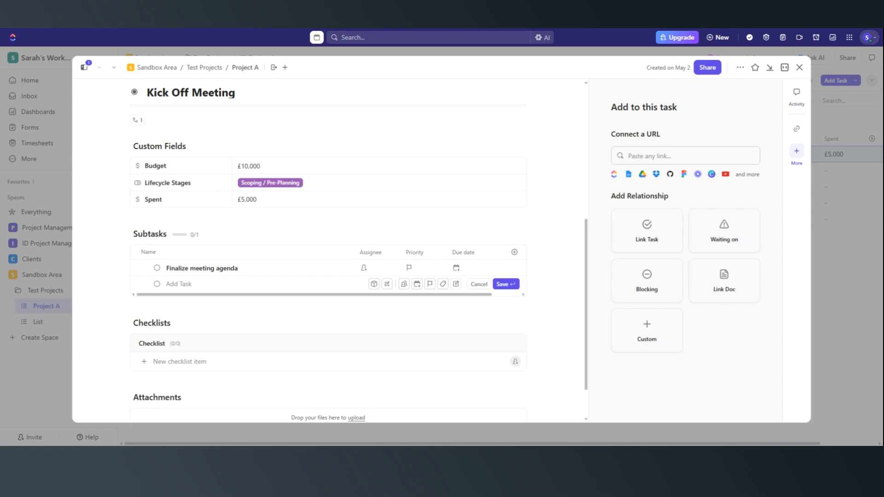
# Add the subtasks "Prepare project brief/slides" and "Send calendar invite to client" to the Kick Off Meeting task
pyautogui.write('Prepare project brief/slides')
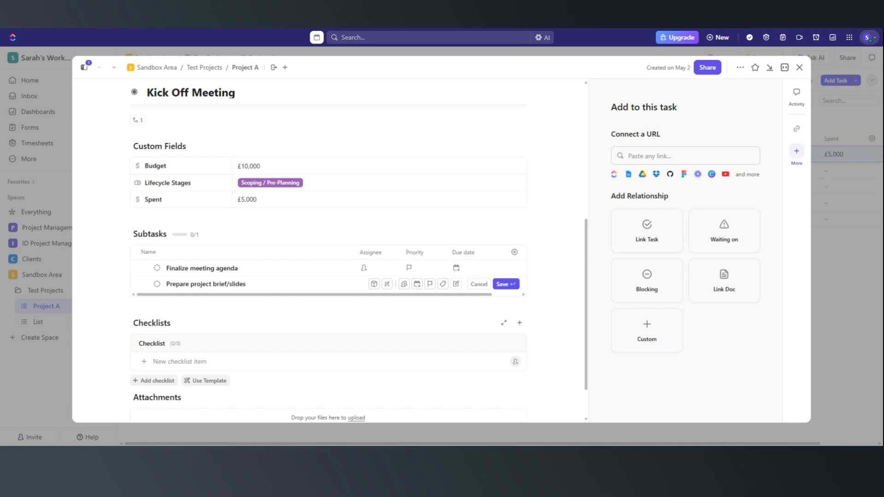
pyautogui.press('Return')
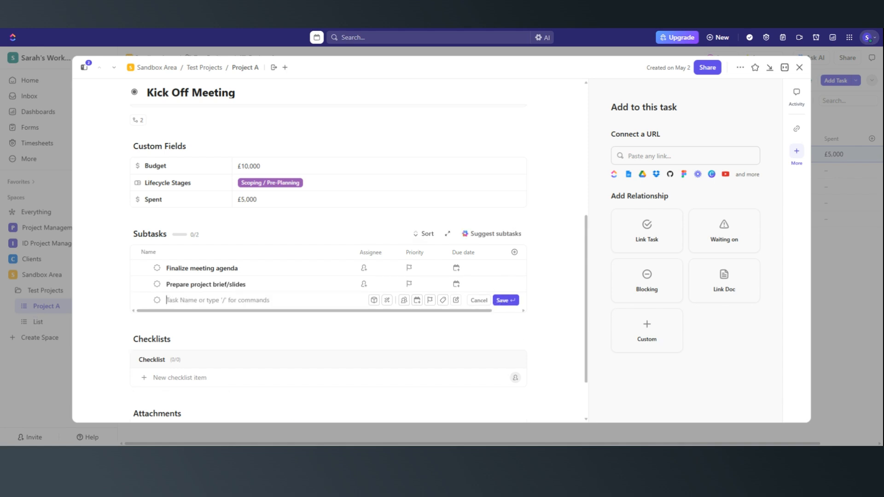
pyautogui.write('Send calendar invite to client')
pyautogui.click(504, 300)
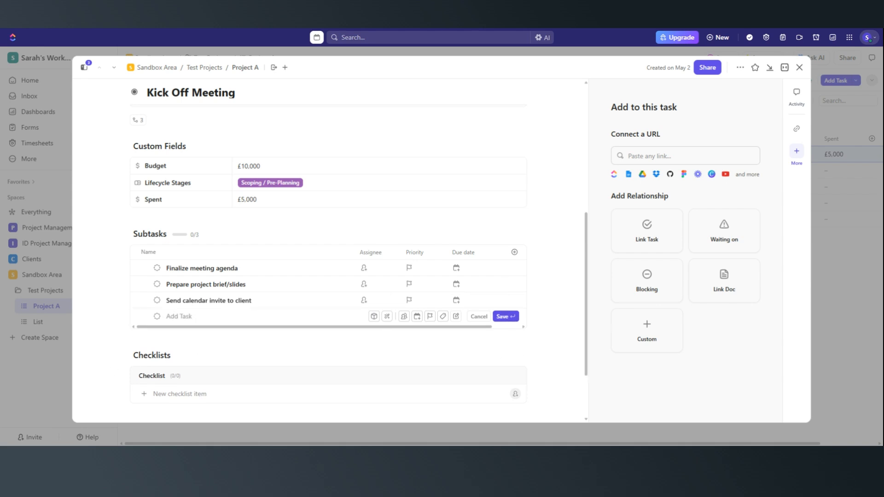
# Add the subtasks "Book meeting room or set up Zoom/Teams link", "Assign meeting roles (Facilitator, Note-taker)" and "Review client documentation before meeting"
pyautogui.write('Book meeting room or set up Zoom/Teams link')
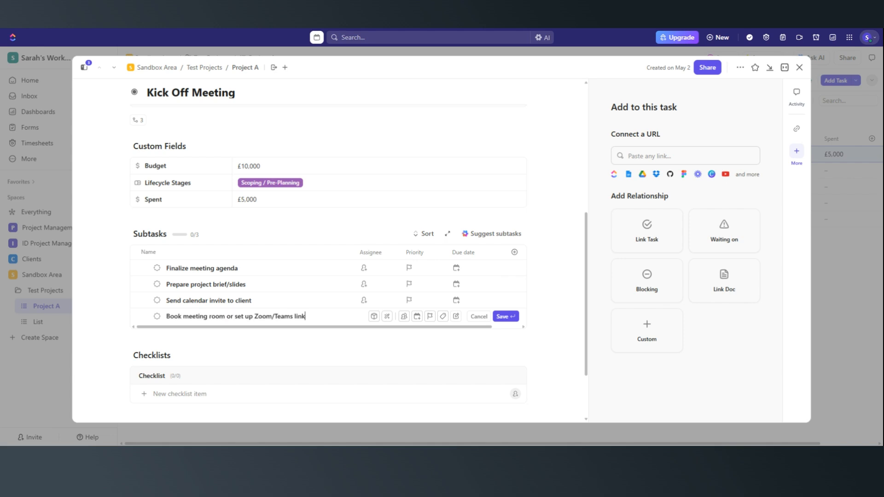
pyautogui.click(507, 315)
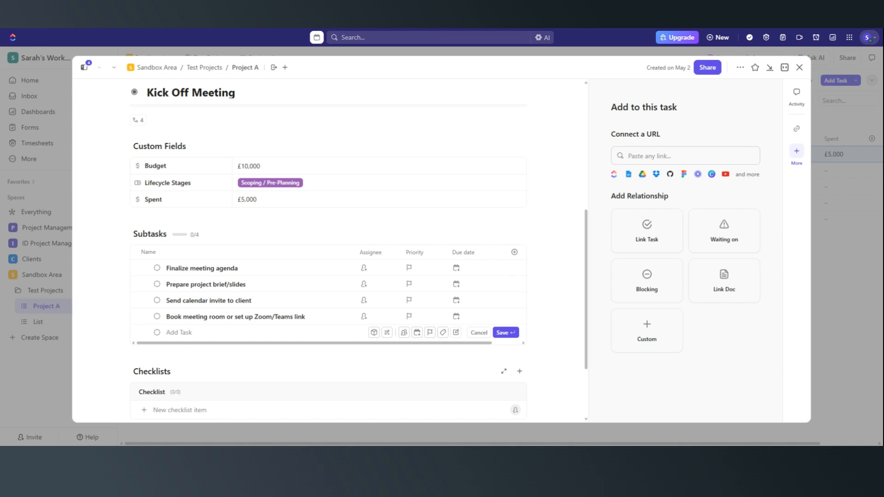
pyautogui.write('Assign meeting roles (Facilitator, Note-taker)')
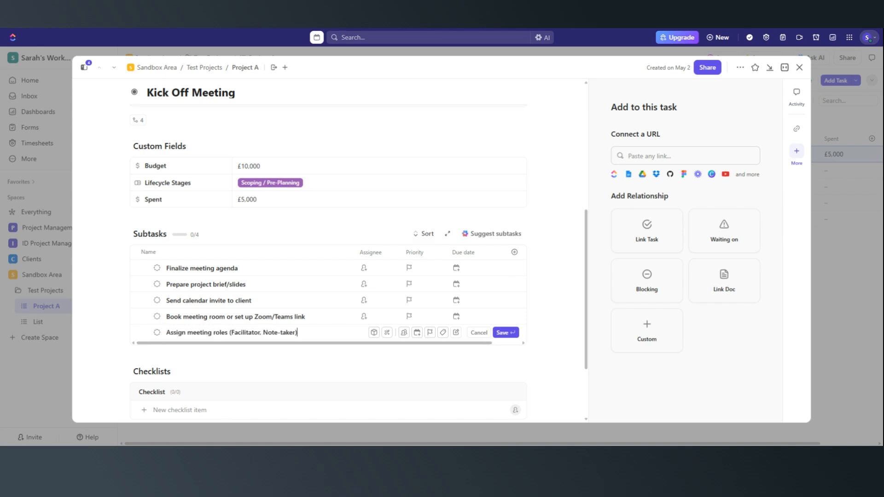
pyautogui.click(503, 332)
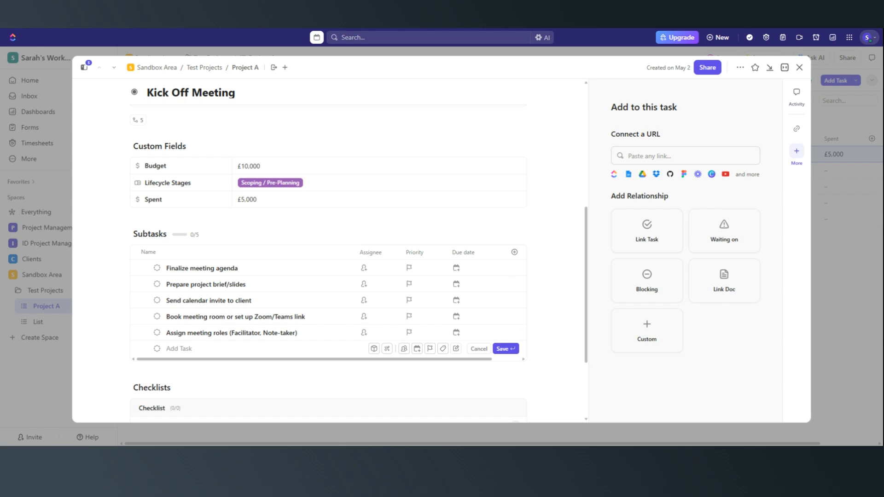
pyautogui.click(184, 348)
pyautogui.write('Review client documentation before meeting')
pyautogui.press('Return')
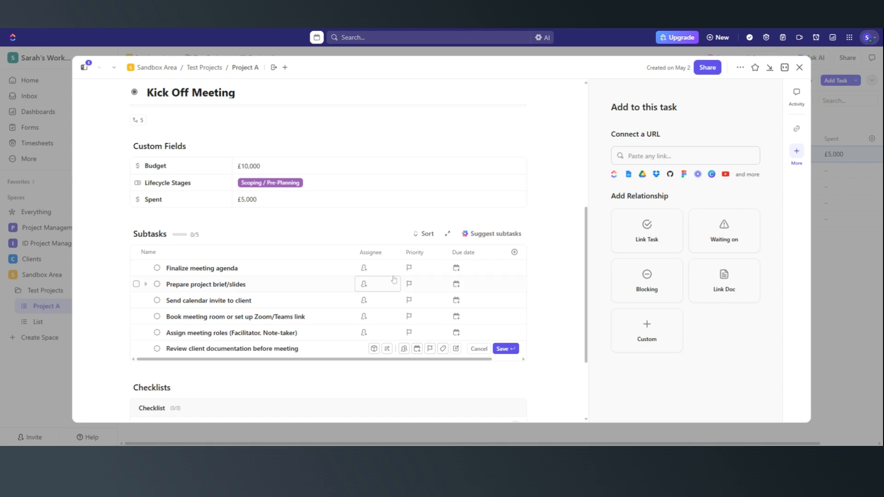
# Assign all six subtasks of the Kick Off Meeting task to yourself
pyautogui.click(369, 268)
pyautogui.click(379, 295)
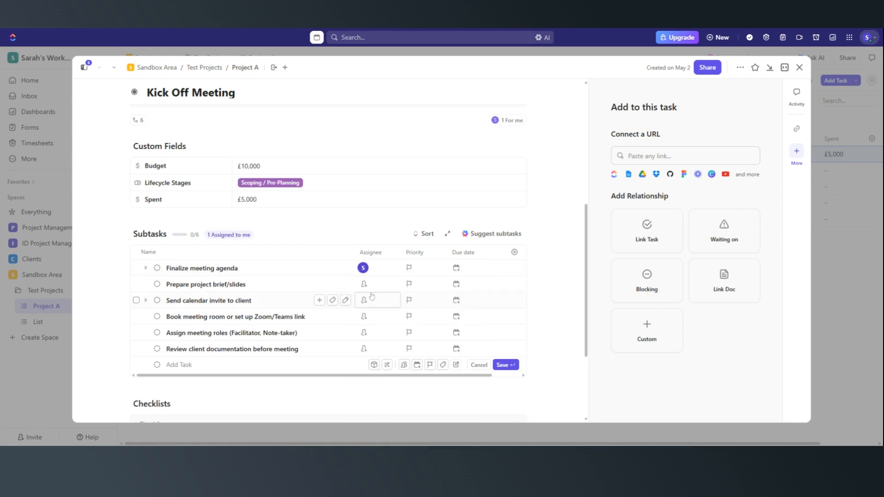
pyautogui.click(369, 284)
pyautogui.click(366, 296)
pyautogui.click(365, 300)
pyautogui.click(366, 299)
pyautogui.click(365, 316)
pyautogui.click(366, 299)
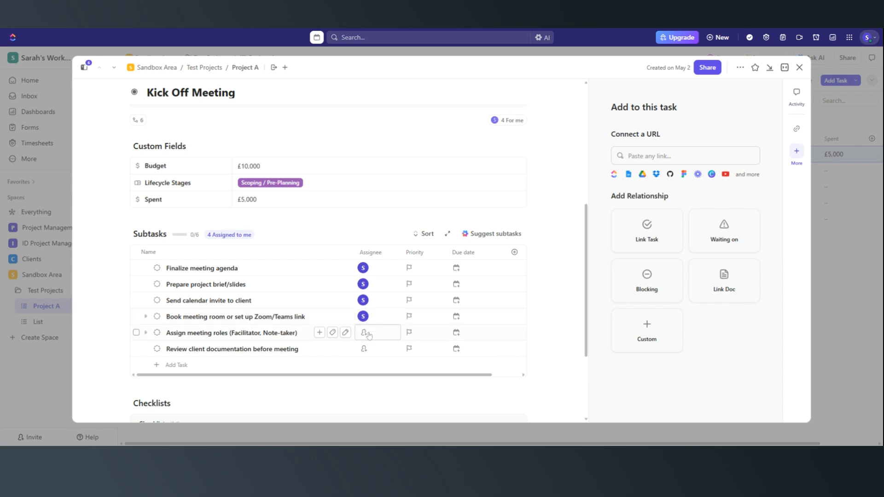
pyautogui.click(368, 333)
pyautogui.click(366, 296)
pyautogui.click(364, 350)
pyautogui.click(367, 295)
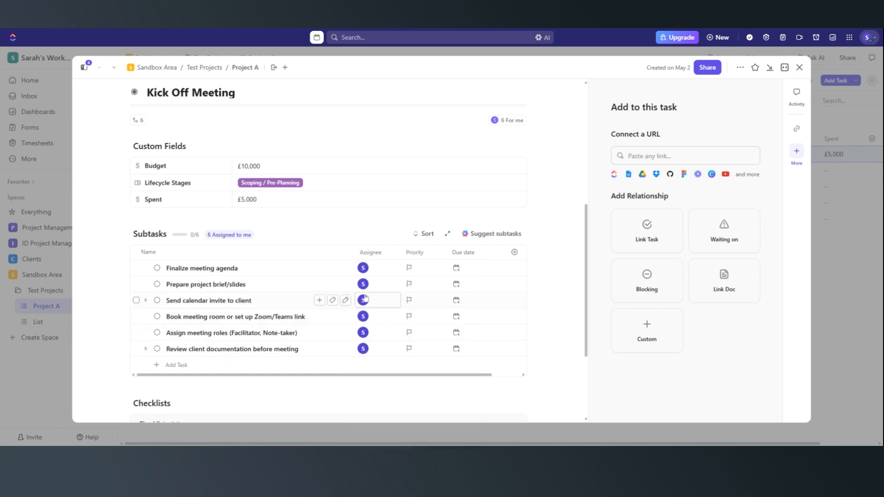
# Set the due date to Today for the first five subtasks, from "Finalize meeting agenda" through "Assign meeting roles (Facilitator, Note-taker)"
pyautogui.click(455, 269)
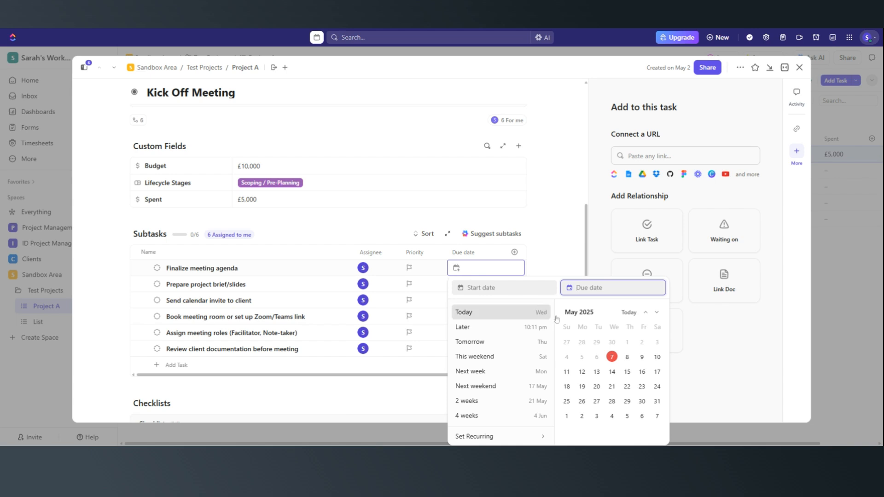
pyautogui.click(488, 314)
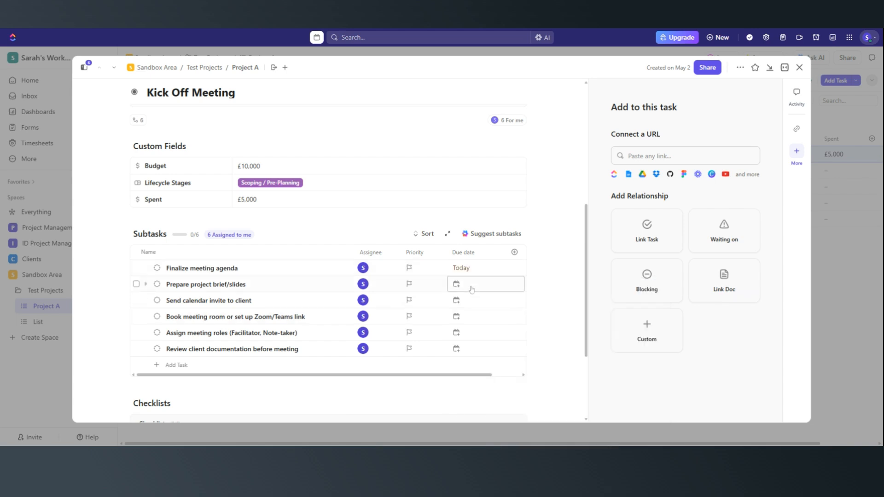
pyautogui.click(470, 285)
pyautogui.click(467, 149)
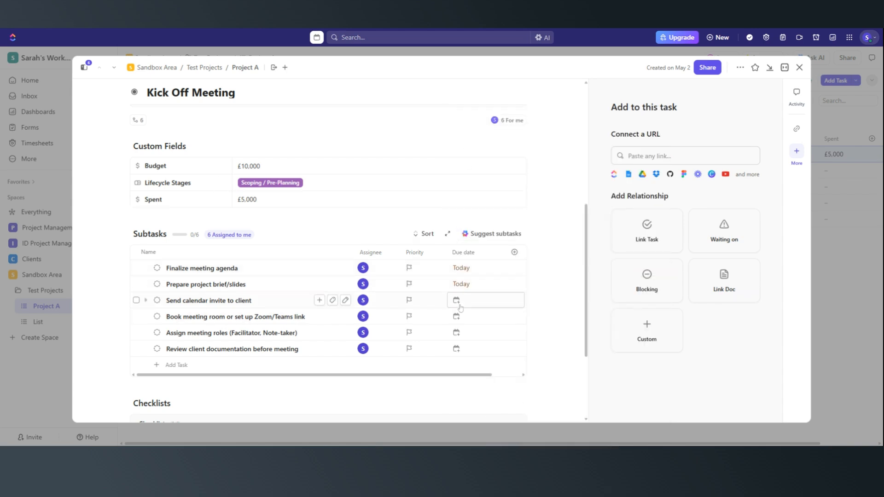
pyautogui.click(460, 300)
pyautogui.click(465, 158)
pyautogui.click(458, 316)
pyautogui.click(465, 174)
pyautogui.click(464, 332)
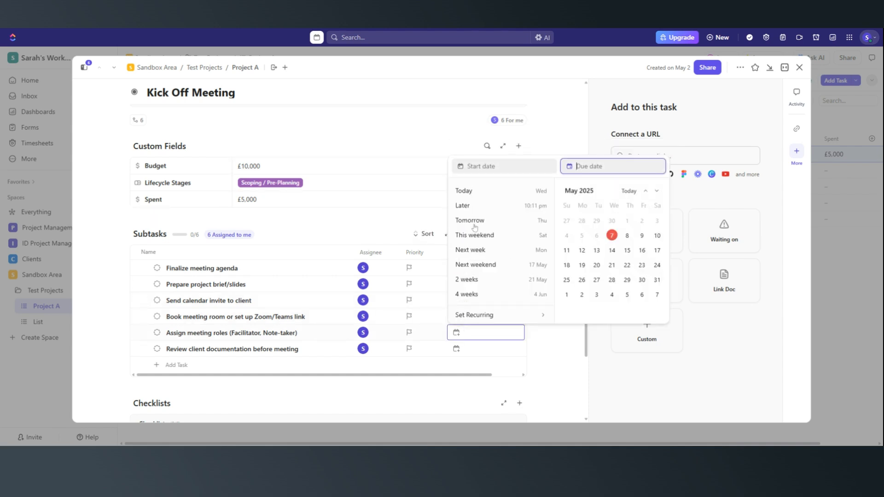
pyautogui.click(463, 190)
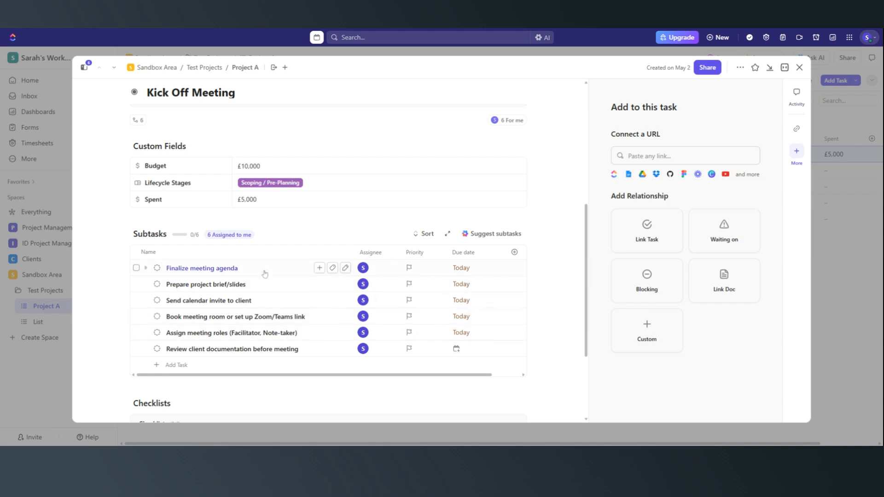
# Change the due date of the "Finalize meeting agenda" subtask to April 27
pyautogui.click(462, 270)
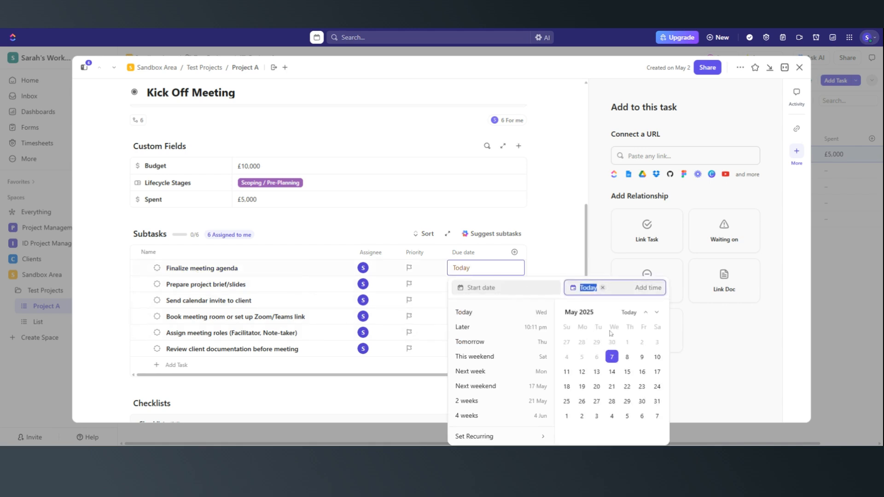
pyautogui.click(567, 342)
pyautogui.click(548, 266)
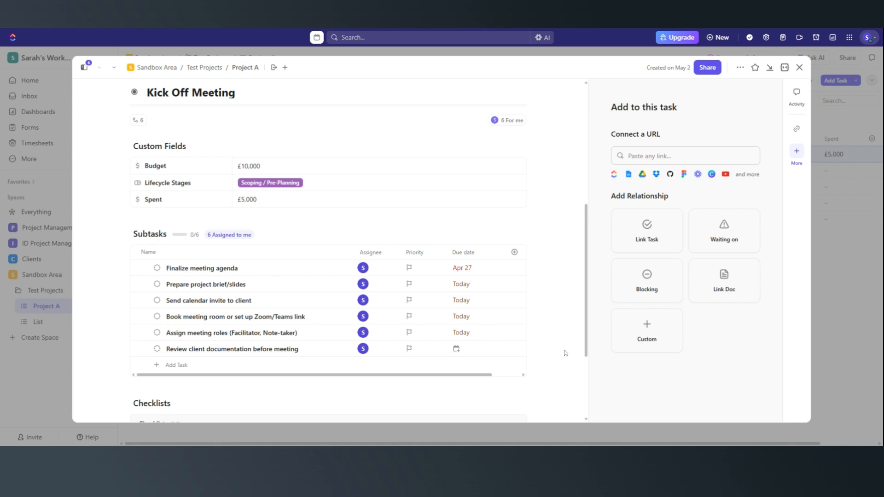
# Add the item "Introductions and roles" to the task's checklist and create a second, empty checklist below it
pyautogui.scroll(-2, 565, 353)
pyautogui.scroll(1, 566, 353)
pyautogui.scroll(-1, 565, 354)
pyautogui.scroll(1, 566, 353)
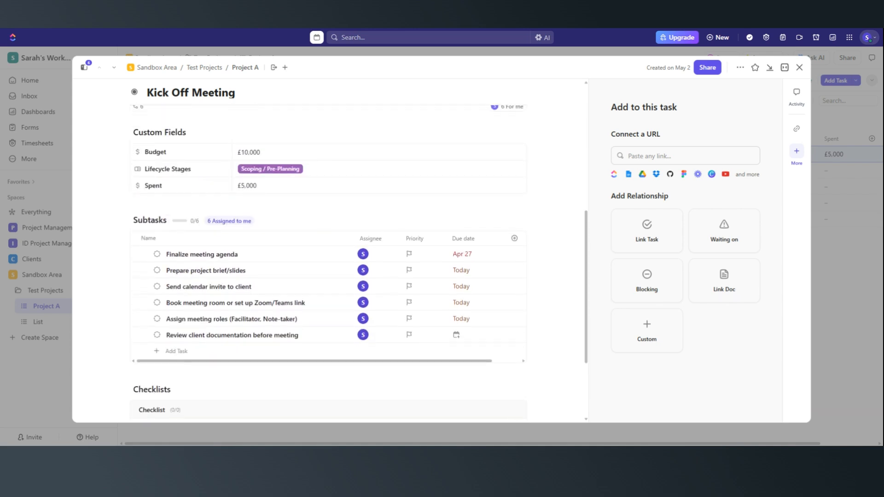
pyautogui.scroll(-3, 160, 284)
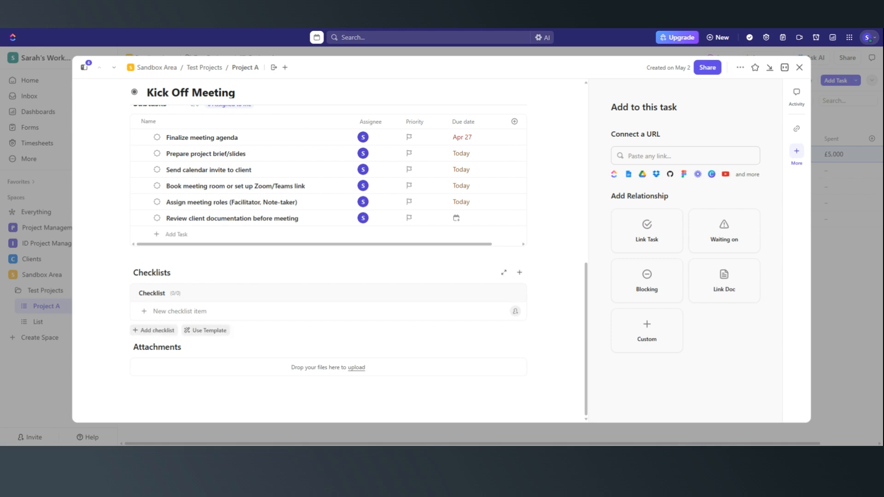
pyautogui.write('Introductions and roles')
pyautogui.click(156, 331)
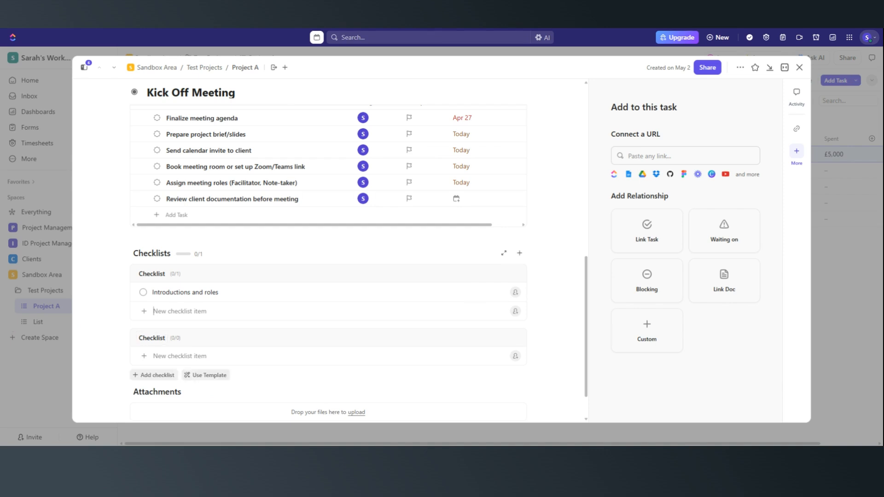
# Add "Review project goals and KPIs", "Align on scope and deliverables" and "Walk through initial project timeline" to the first checklist
pyautogui.write('Review project goals and KPIs')
pyautogui.press('Return')
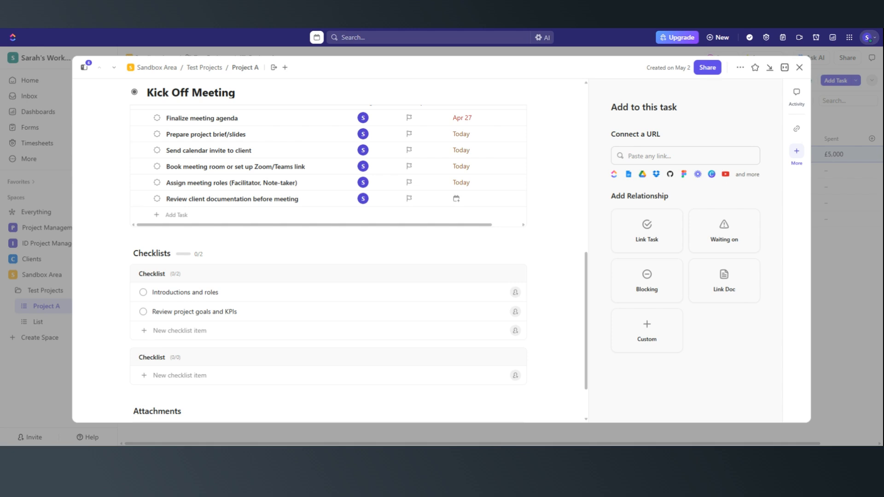
pyautogui.write('Align on scope and deliverables')
pyautogui.press('Return')
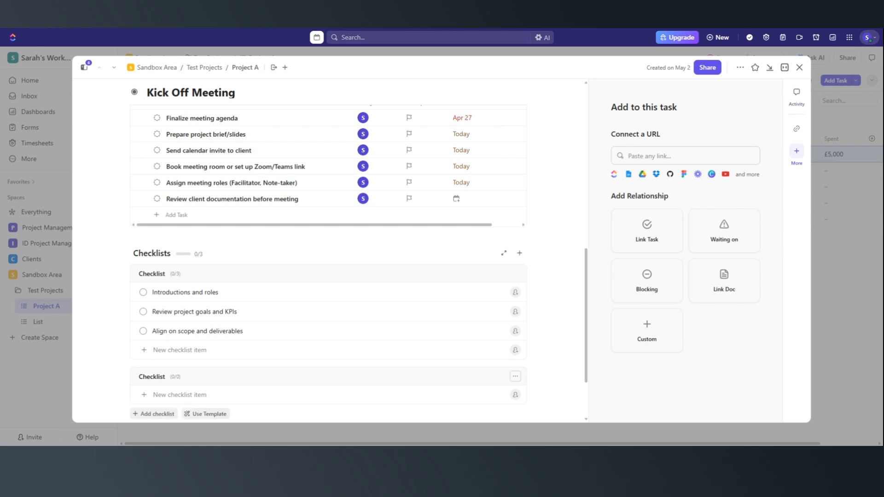
pyautogui.write('Walk through initial project timeline')
pyautogui.press('Return')
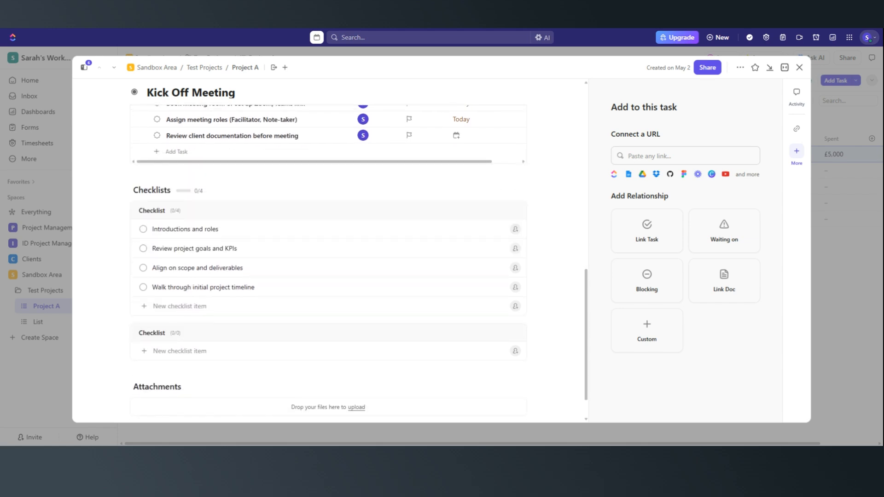
# Add the checklist items "Confirm tools and communication channels", "Discuss potential risks and blockers", "Outline immediate next steps" and "Assign action items"
pyautogui.write('Confirm tools and communication channels')
pyautogui.press('Return')
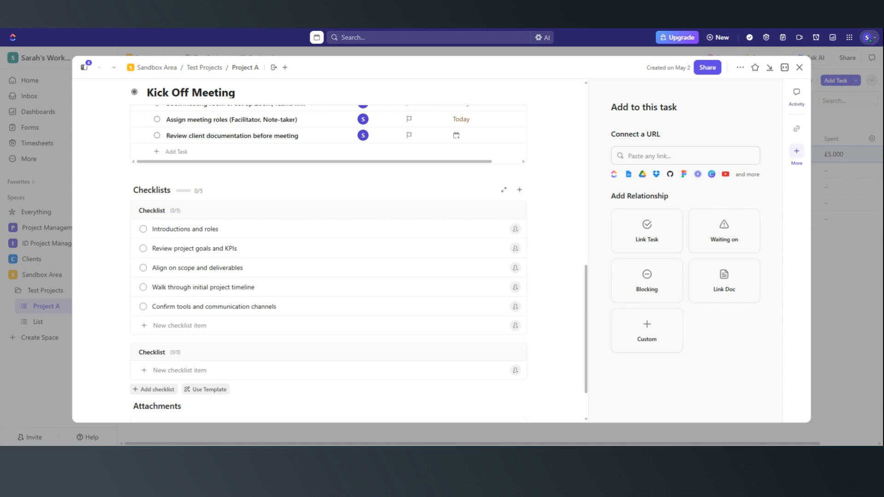
pyautogui.write('Discuss potential risks and blockers')
pyautogui.press('Return')
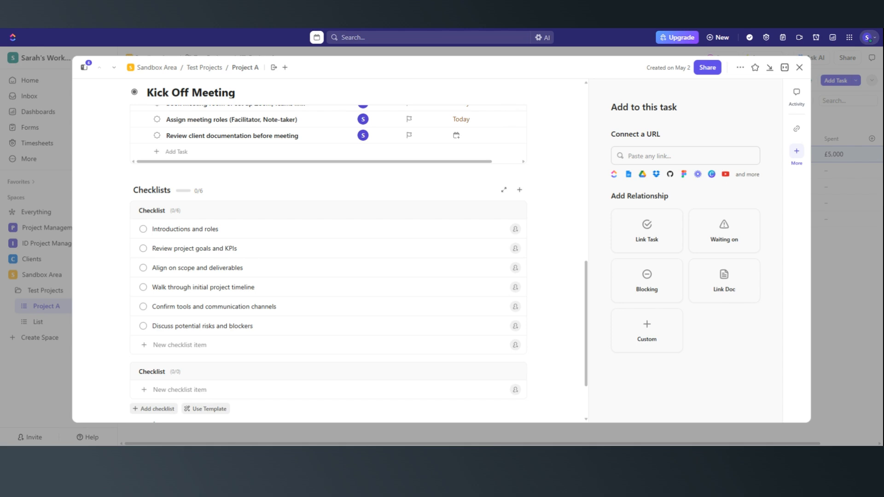
pyautogui.write('Outline immediate next steps')
pyautogui.press('Return')
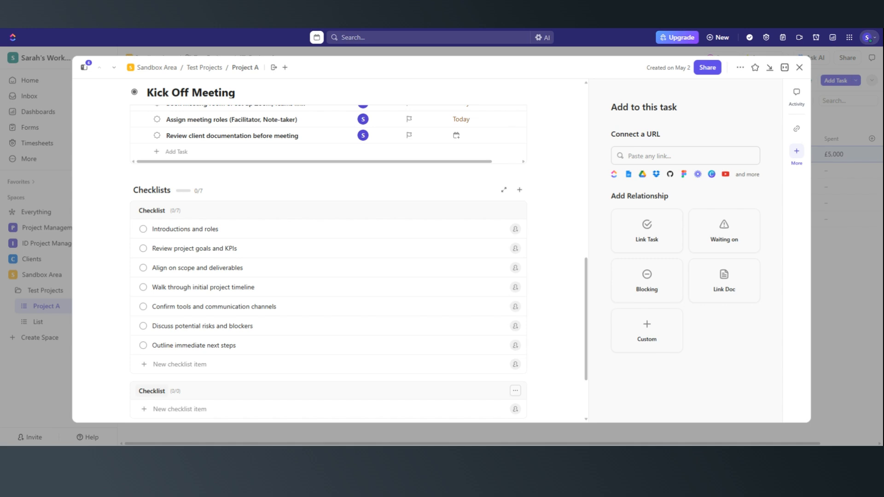
pyautogui.write('Assign action items')
pyautogui.press('Return')
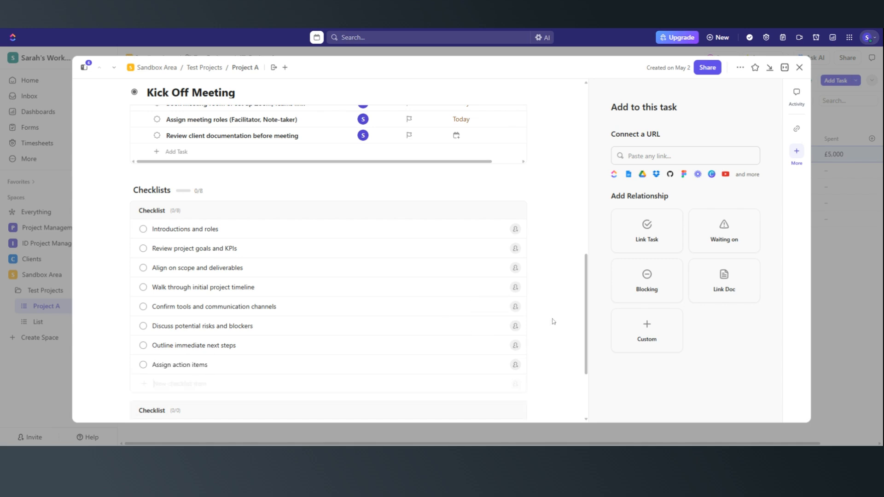
# Delete the empty second checklist from the Kick Off Meeting task
pyautogui.scroll(-3, 550, 317)
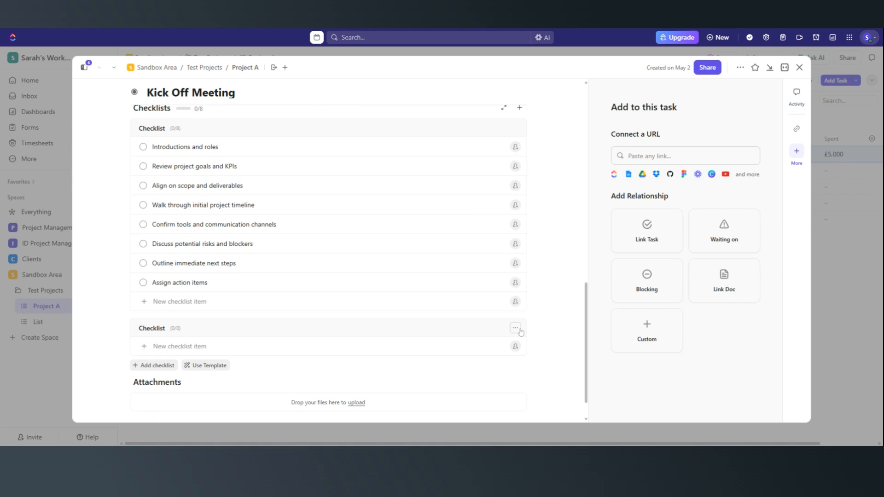
pyautogui.click(516, 328)
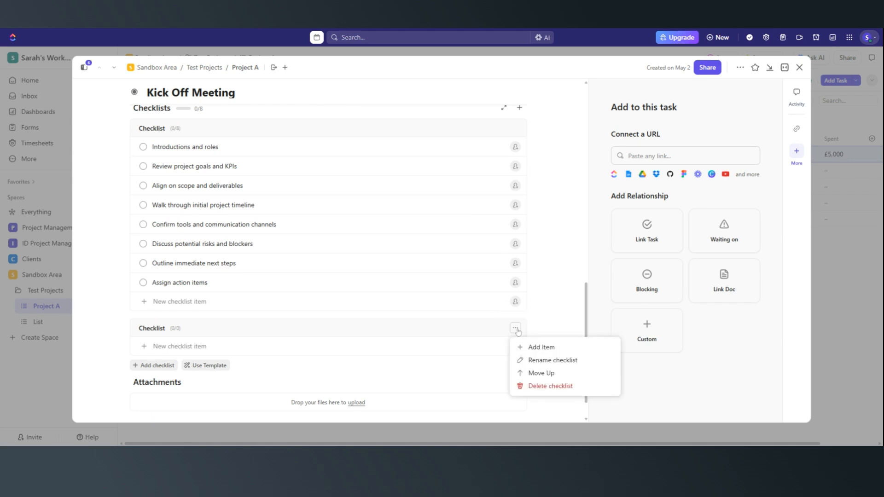
pyautogui.click(547, 392)
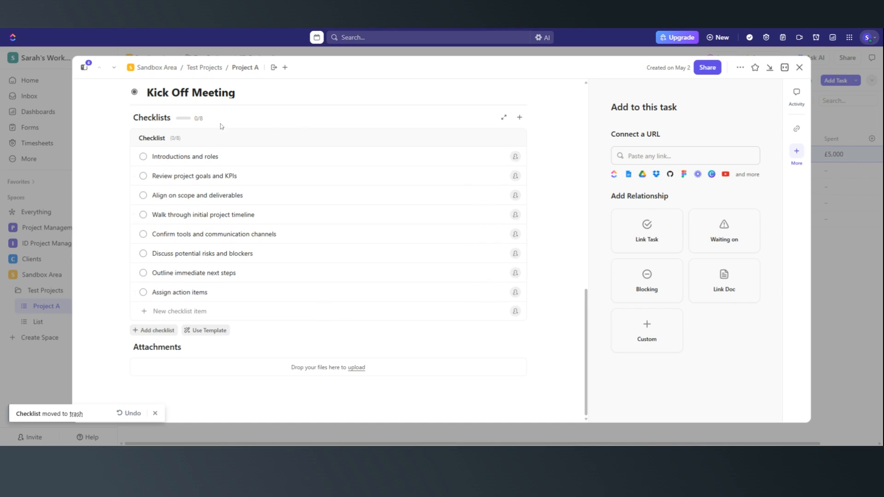
# Rename the remaining checklist as "Kick Off Meeting Checklist"
pyautogui.scroll(2, 419, 122)
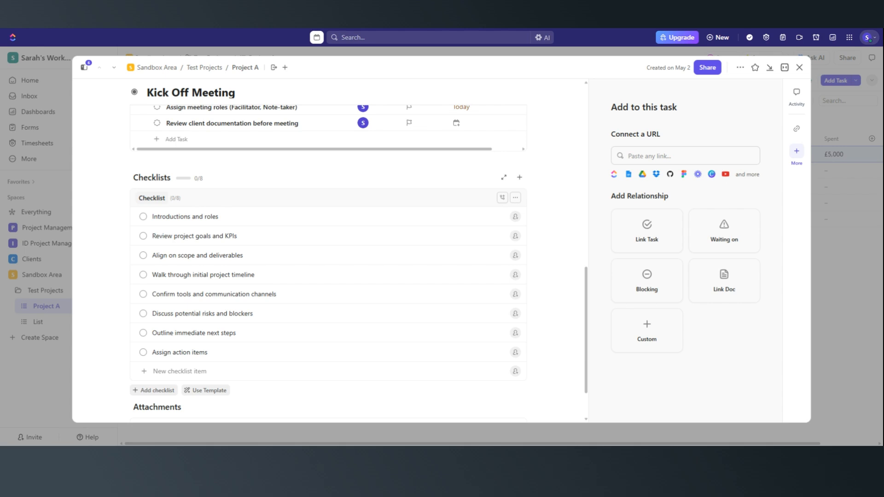
pyautogui.click(141, 198)
pyautogui.write('Meeti')
pyautogui.press('BackSpace')
pyautogui.press('BackSpace')
pyautogui.press('BackSpace')
pyautogui.press('BackSpace')
pyautogui.press('BackSpace')
pyautogui.write('Kick Off Meetin')
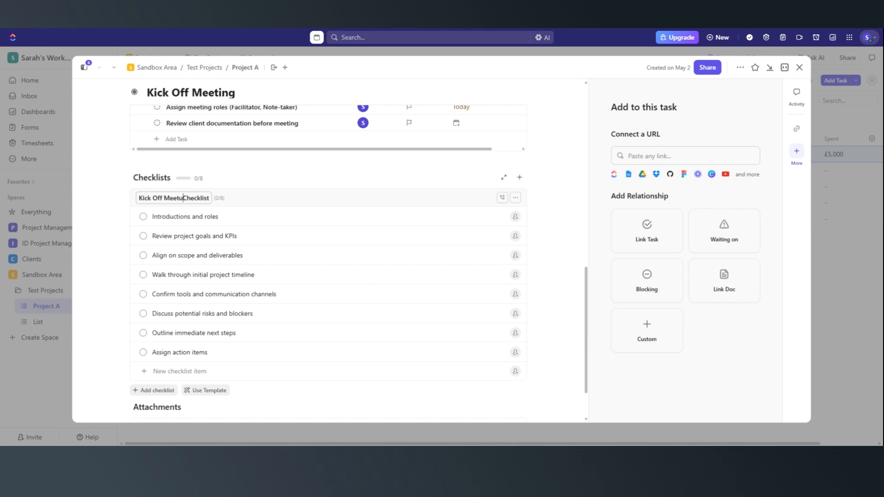
pyautogui.write('g')
# Save the checklist as a new template named "Kick Off Meeting Checklist", shared with all members
pyautogui.click(516, 199)
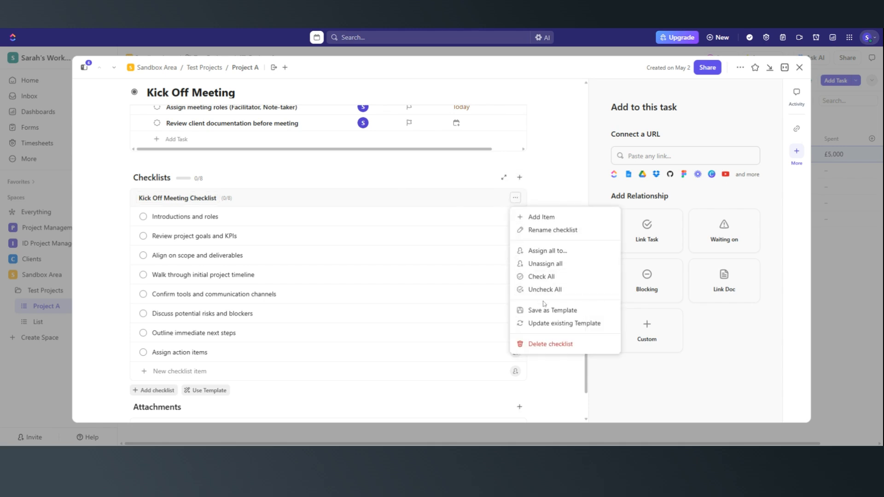
pyautogui.click(547, 310)
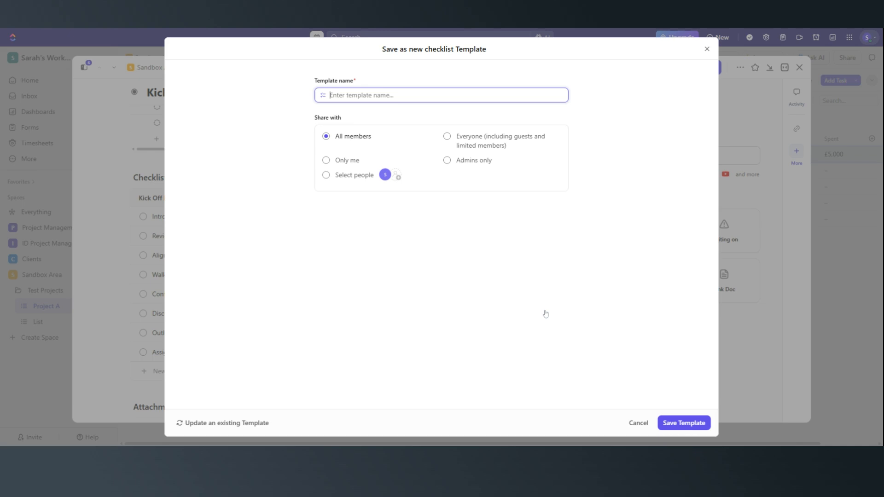
pyautogui.write('Kick Off Meetung')
pyautogui.press('BackSpace')
pyautogui.press('BackSpace')
pyautogui.press('BackSpace')
pyautogui.write('ing Checklist')
pyautogui.click(677, 423)
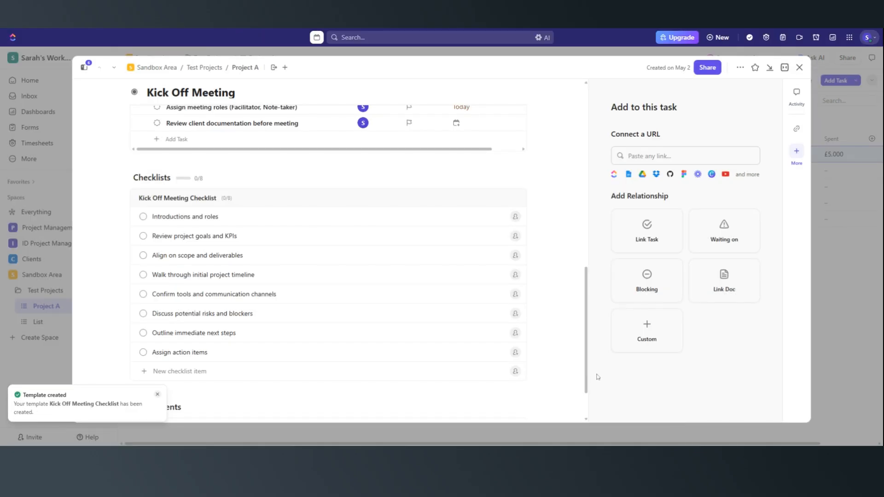
pyautogui.scroll(-2, 545, 319)
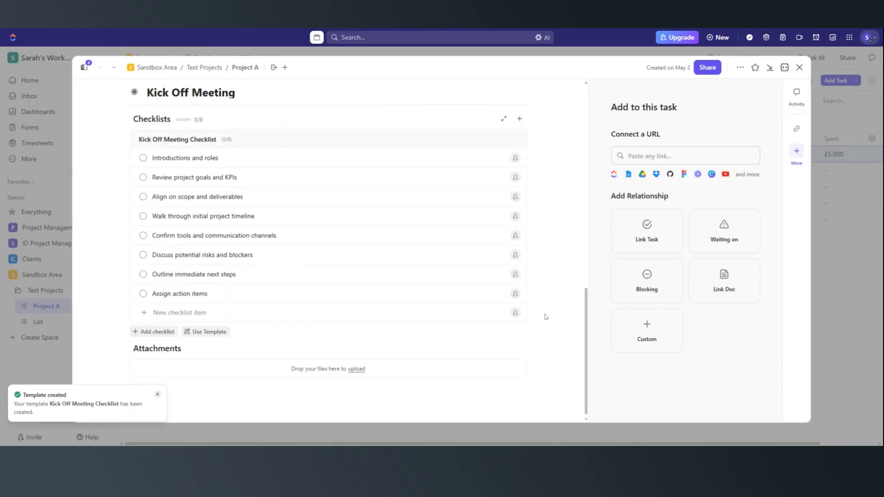
pyautogui.scroll(15, 546, 317)
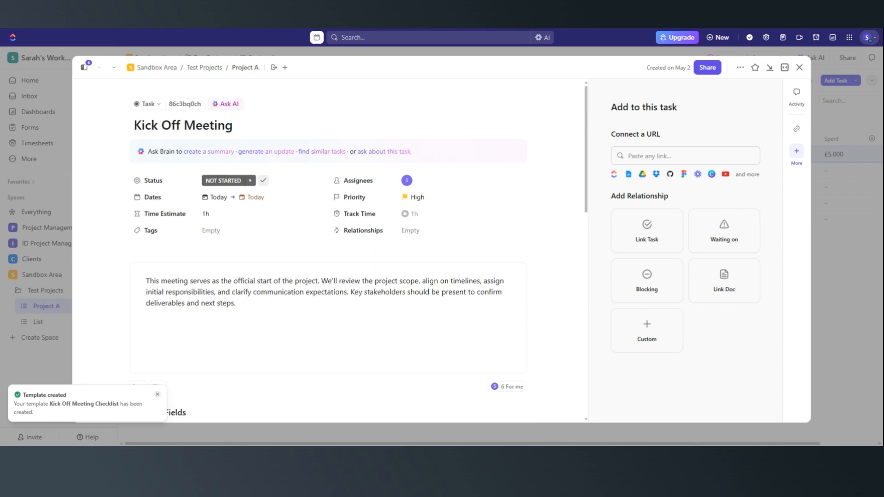
# Examine the Kick Off Meeting task's subtasks in the Project A list, and its description, custom fields and checklist in the task details
pyautogui.click(800, 68)
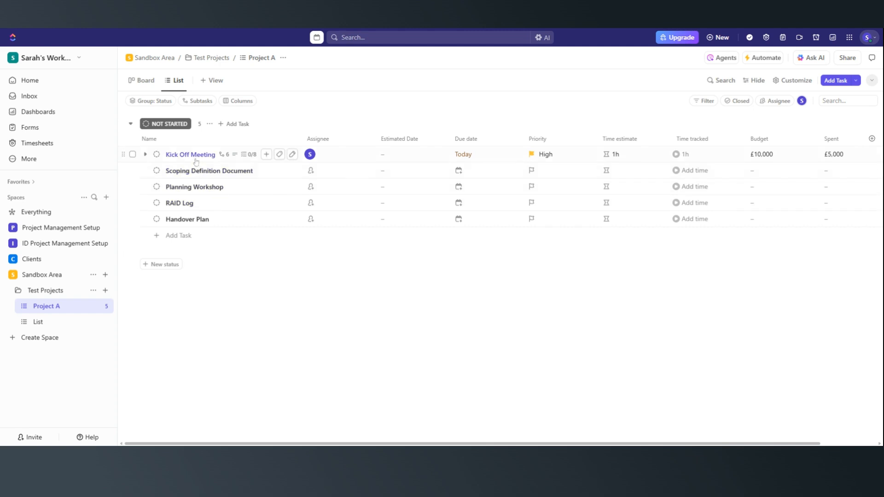
pyautogui.moveTo(221, 160)
pyautogui.click(222, 158)
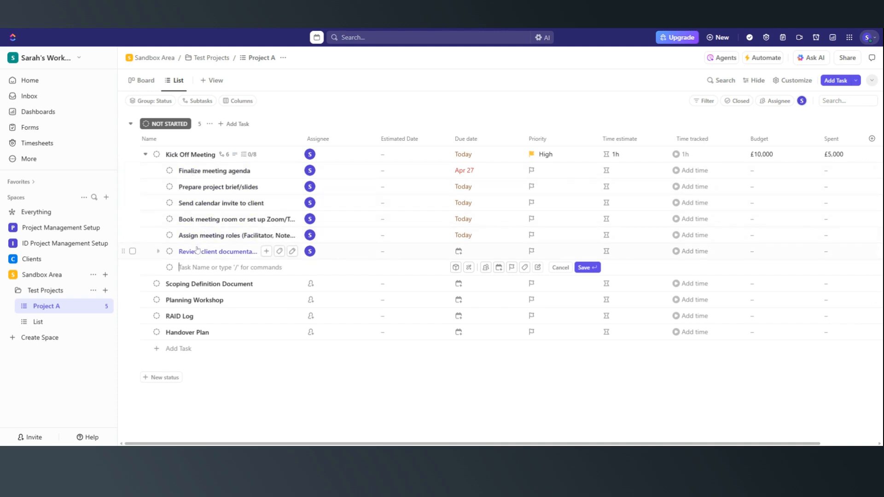
pyautogui.click(145, 156)
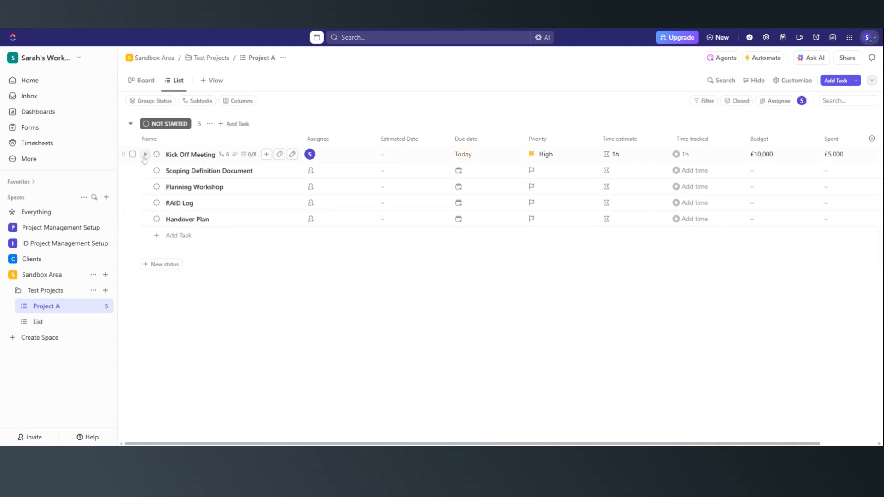
pyautogui.click(186, 156)
pyautogui.scroll(-10, 278, 295)
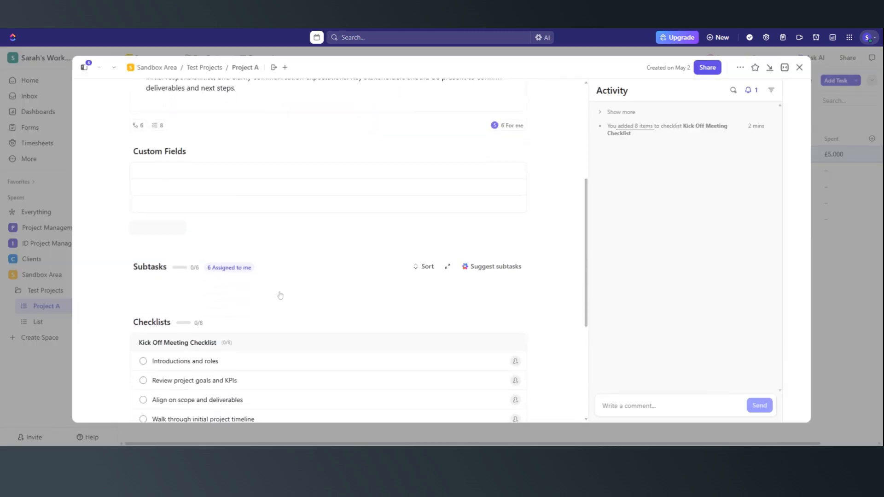
pyautogui.scroll(10, 280, 295)
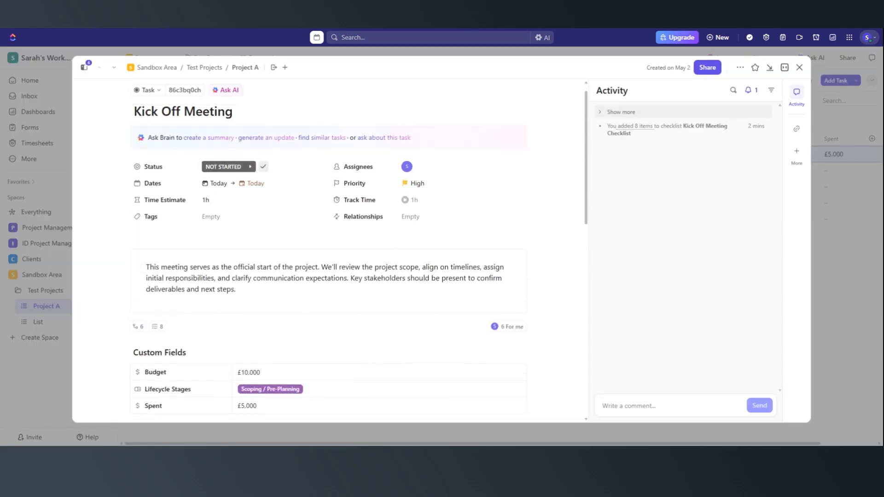
pyautogui.click(798, 69)
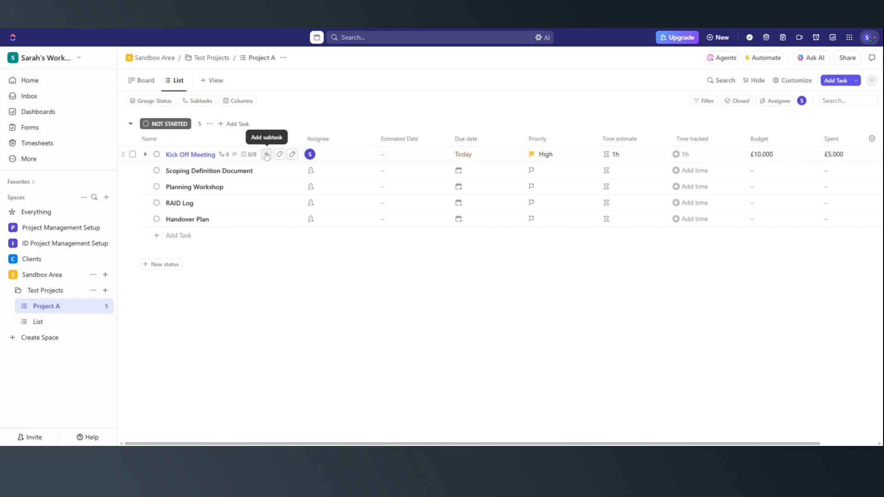
# Add an "Assign Actions" subtask to the Kick Off Meeting task and assign it to yourself
pyautogui.click(266, 155)
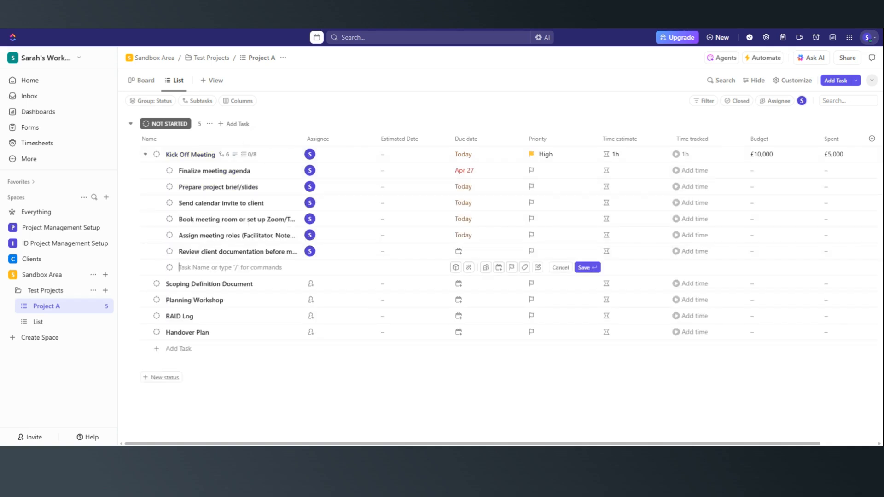
pyautogui.write('Assign Action')
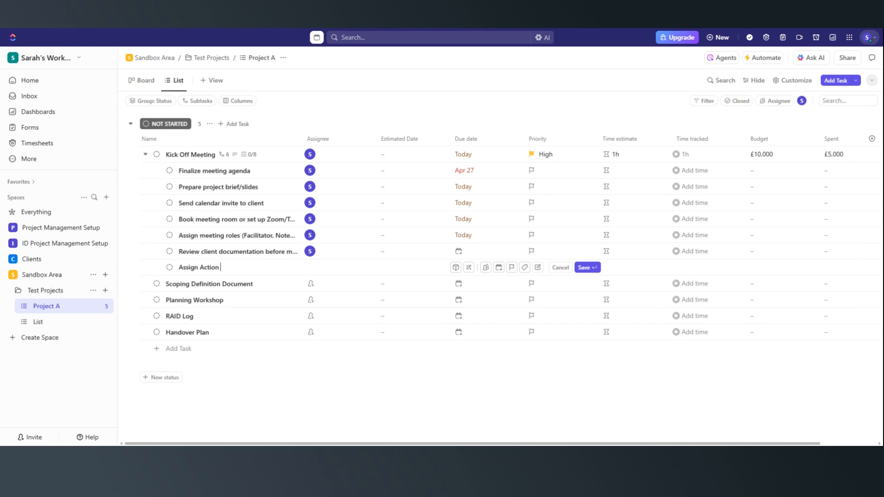
pyautogui.write(' s')
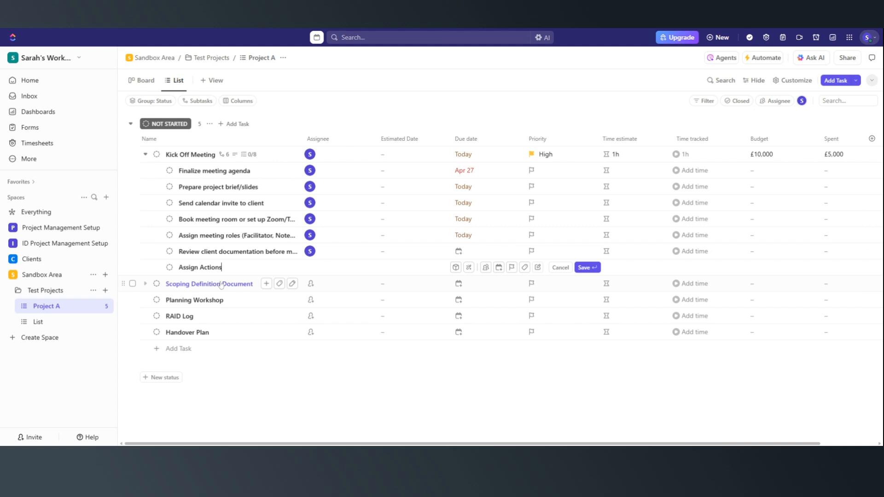
pyautogui.press('Return')
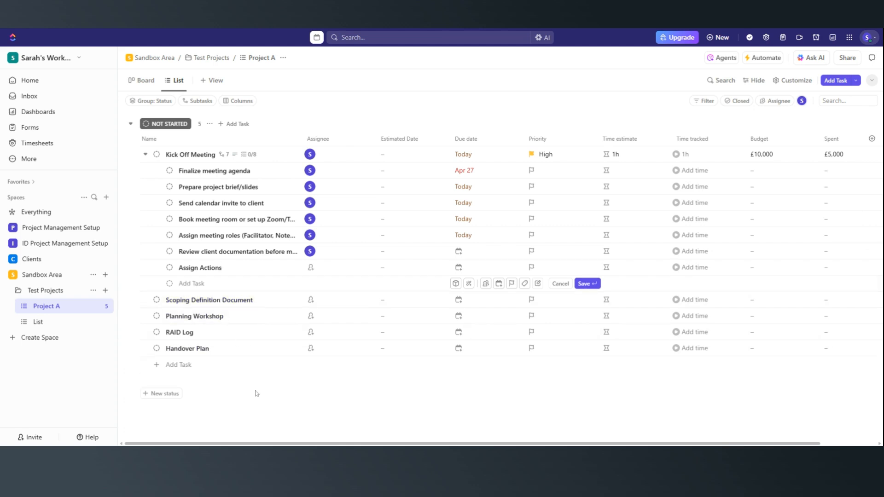
pyautogui.click(310, 267)
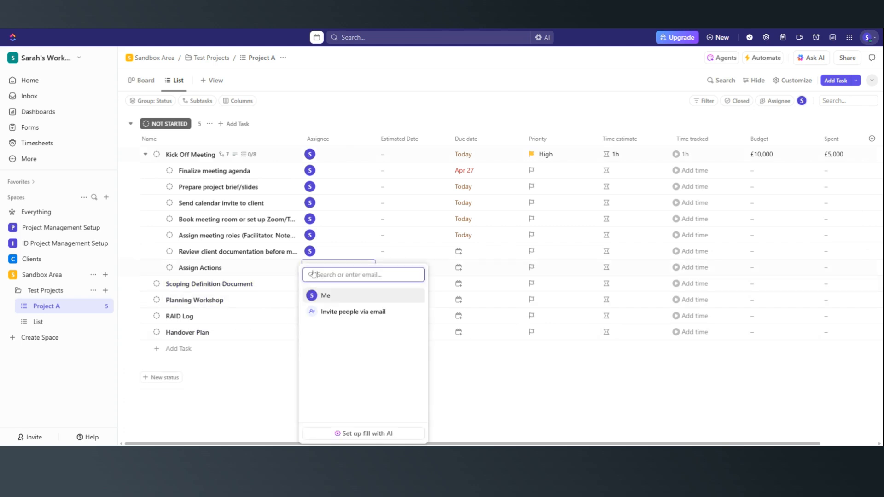
pyautogui.click(327, 294)
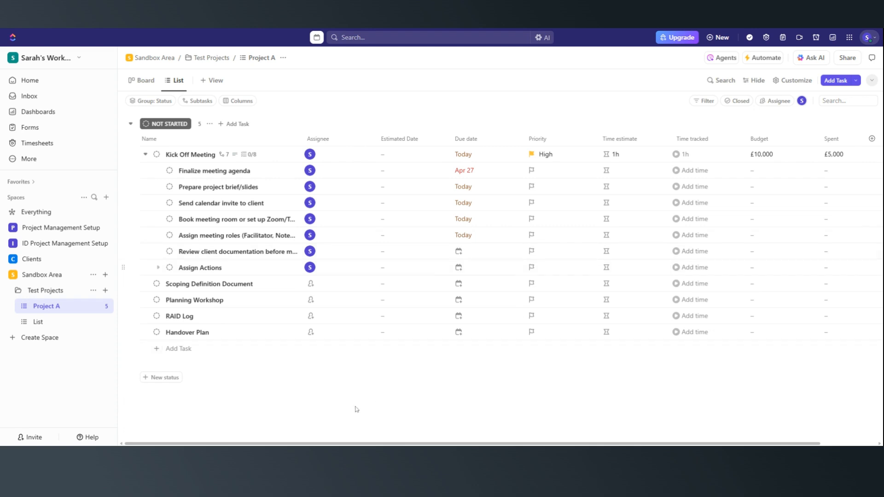
pyautogui.click(145, 155)
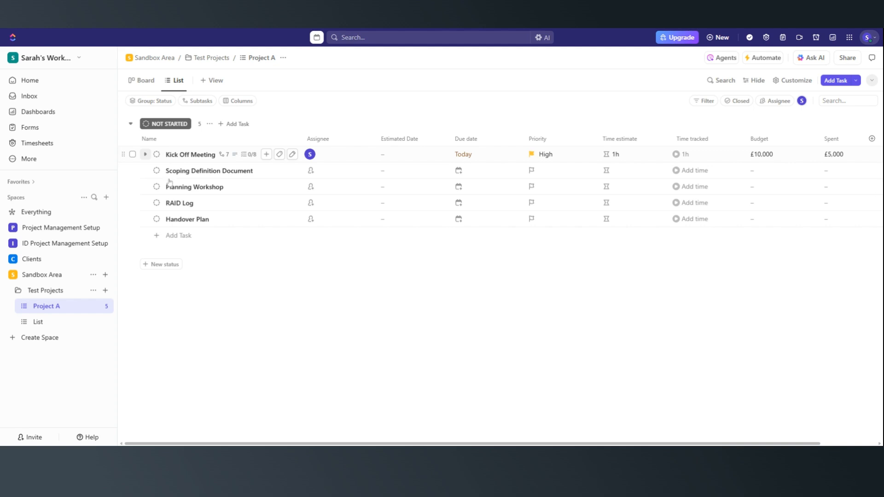
# Add a checklist to the Handover Plan task and apply the "Kick Off Meeting Checklist" template to it
pyautogui.click(195, 220)
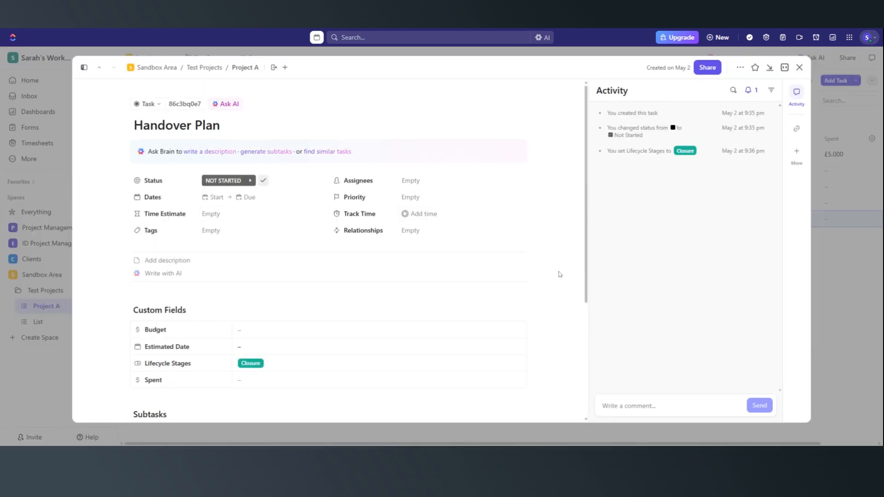
pyautogui.scroll(-5, 559, 275)
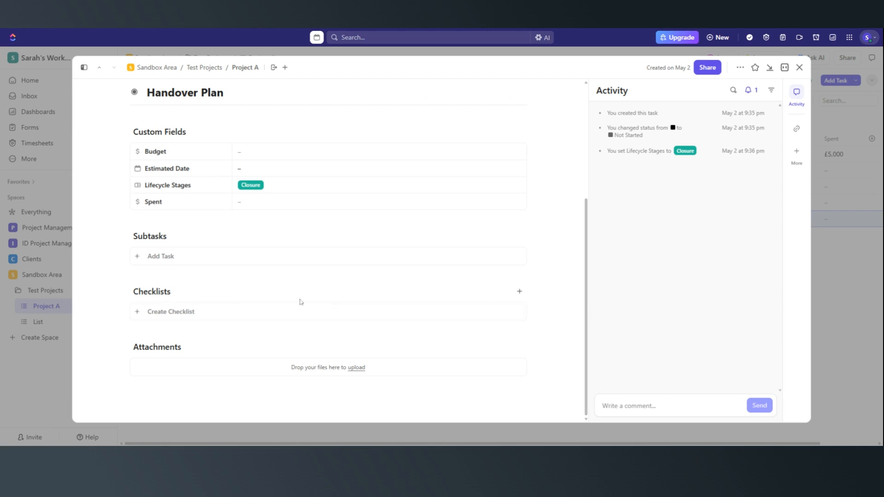
pyautogui.click(158, 313)
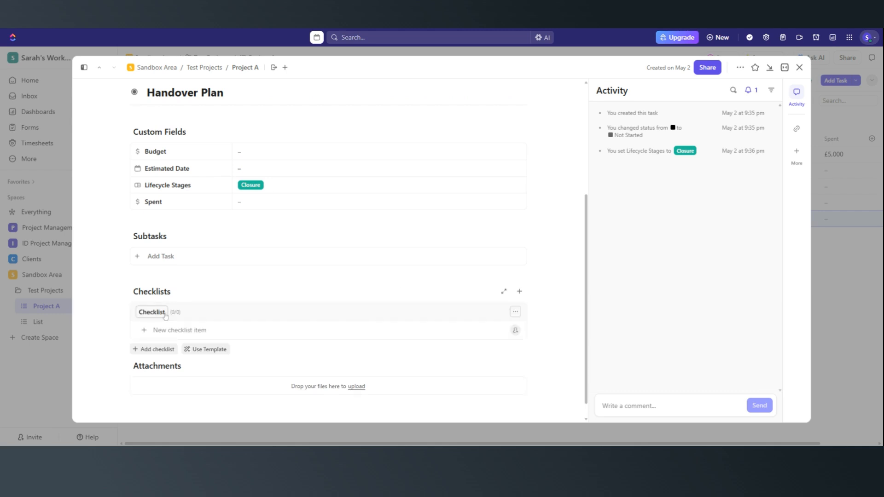
pyautogui.click(200, 350)
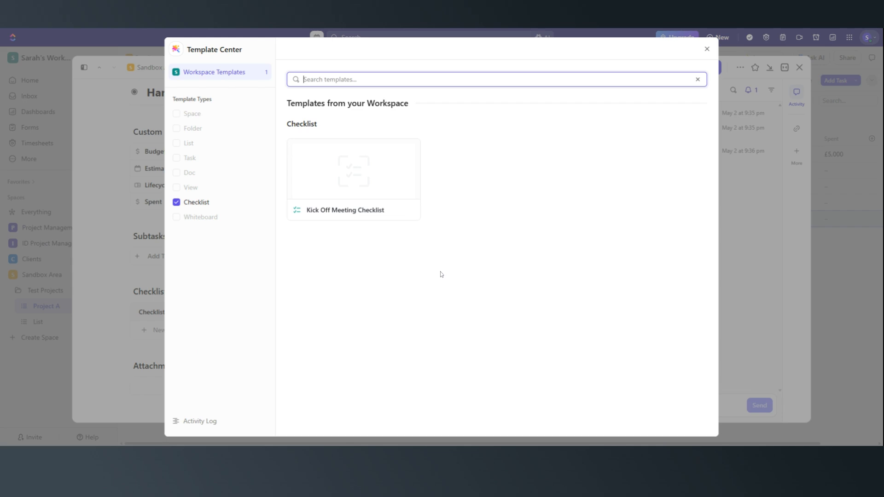
pyautogui.click(340, 184)
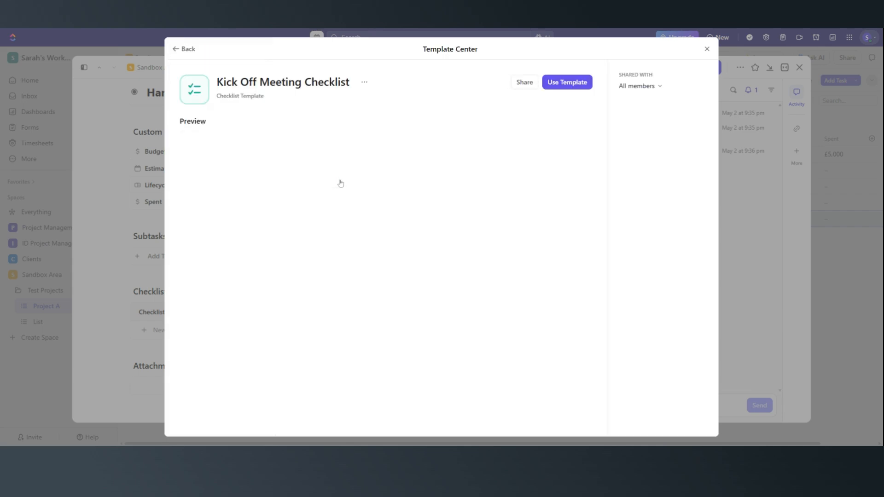
pyautogui.click(563, 83)
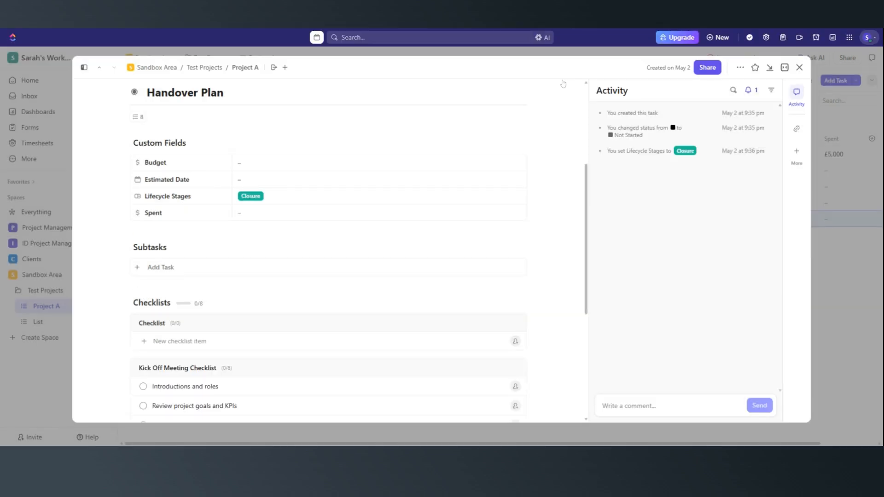
# Rename the Handover Plan task's templated checklist as "HANDOVER MEETING Checklist"
pyautogui.scroll(-3, 559, 279)
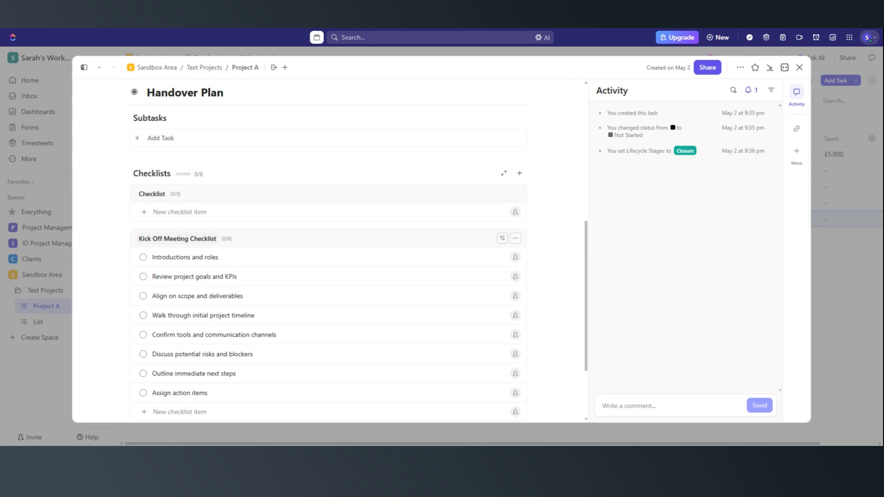
pyautogui.moveTo(189, 239); pyautogui.dragTo(138, 238)
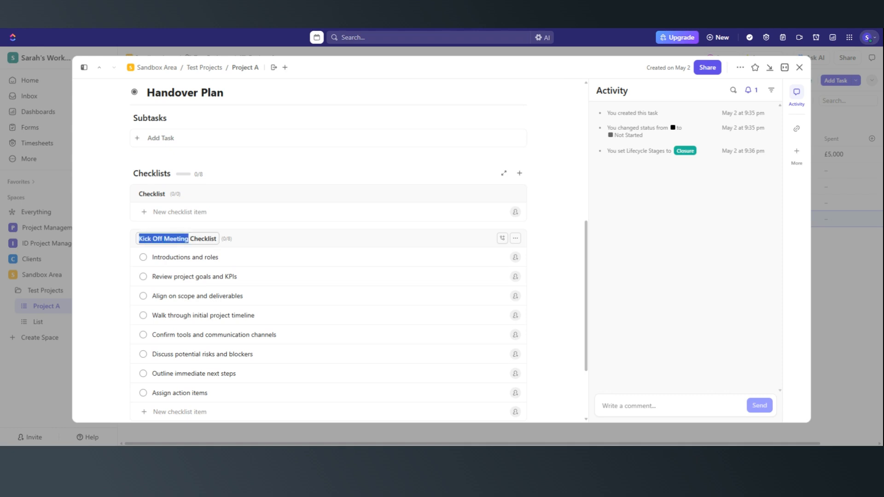
pyautogui.write('HANDOVER')
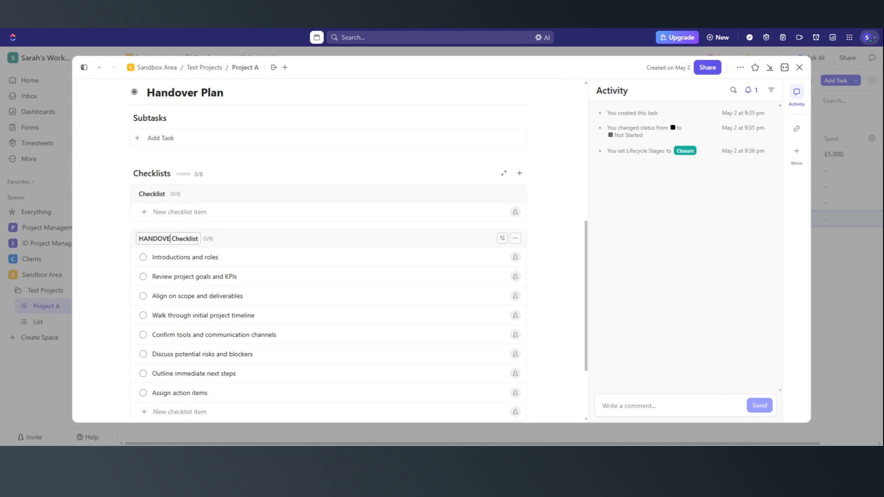
pyautogui.write(' MEETIG')
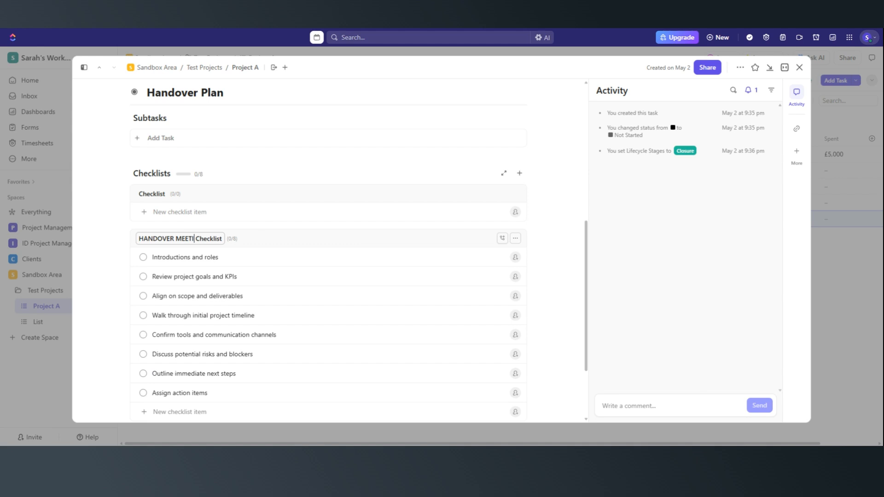
pyautogui.press('BackSpace')
pyautogui.write('NG')
pyautogui.press('Return')
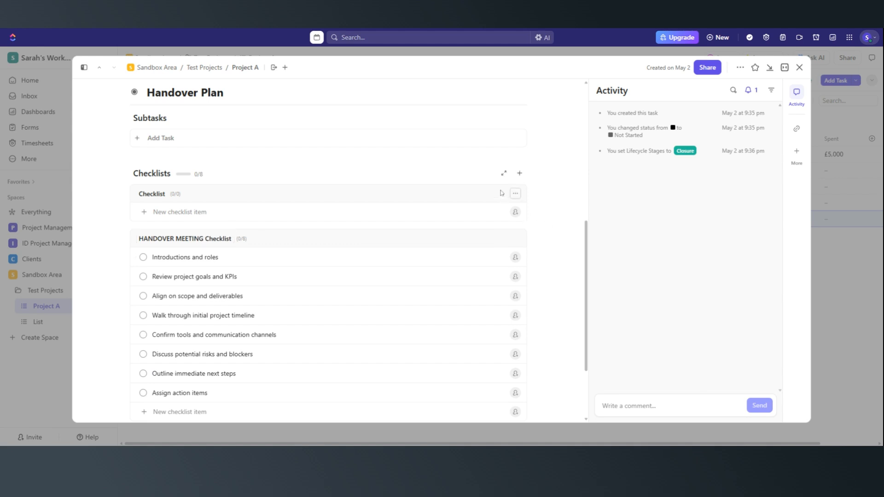
# Delete the empty checklist from the Handover Plan task and return to the Project A list
pyautogui.click(515, 194)
pyautogui.click(549, 251)
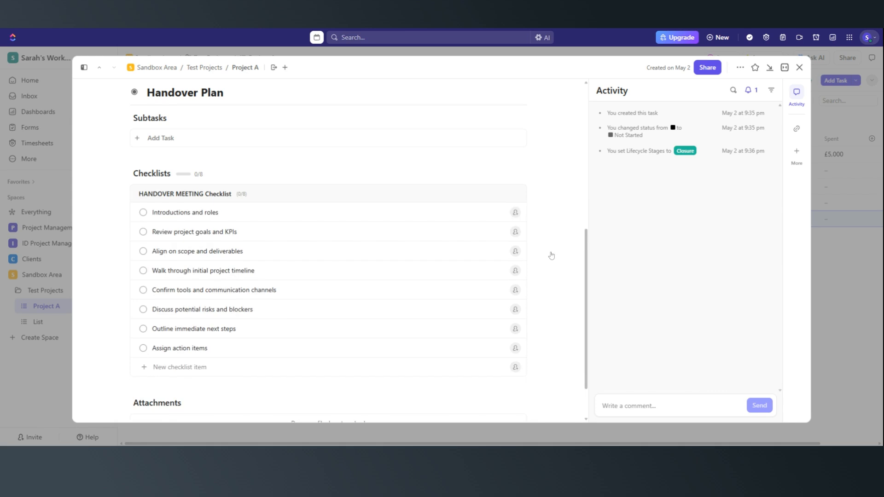
pyautogui.scroll(4, 578, 282)
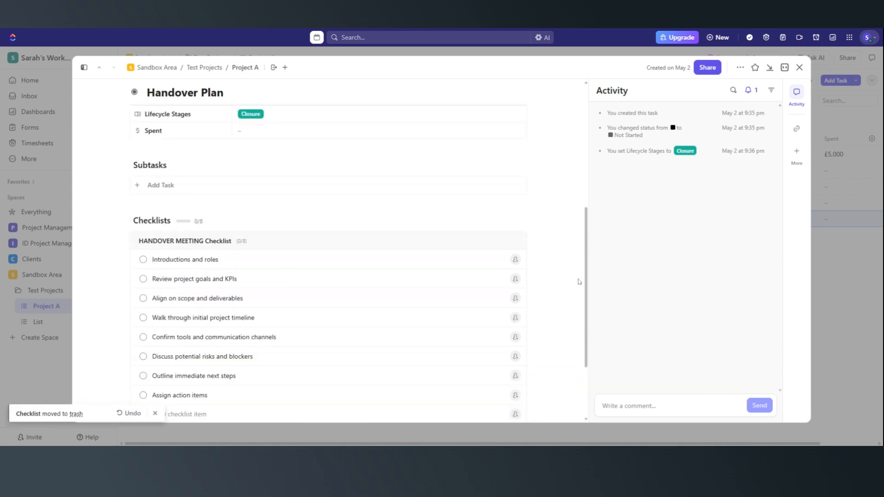
pyautogui.click(800, 68)
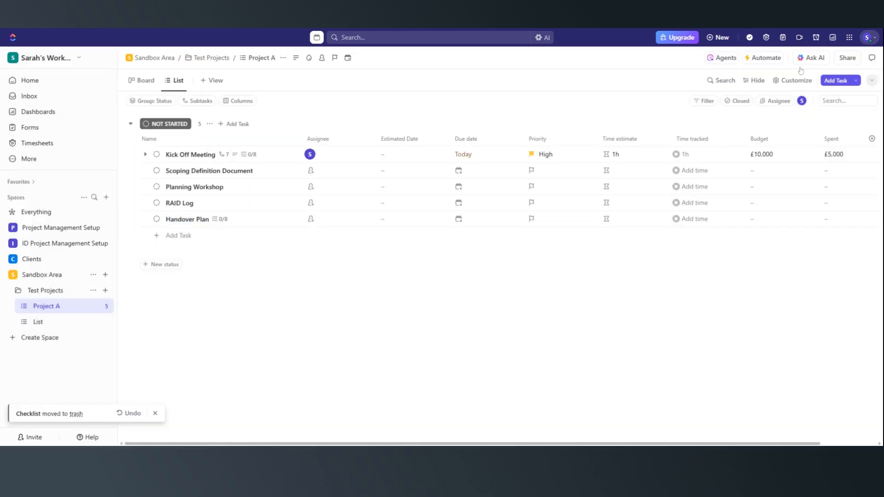